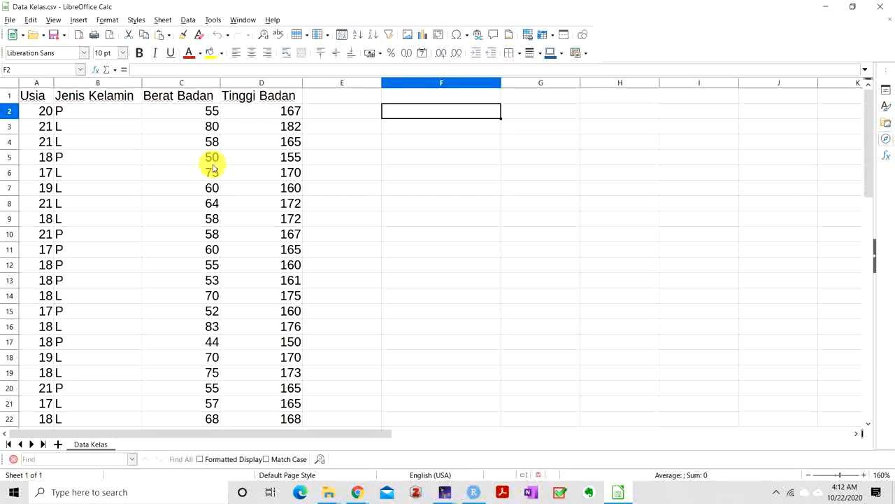
Step: Enter the labels Mean, Median and Modus in cells F2 to F4 beside the class data
scroll(214, 168, "down", 14)
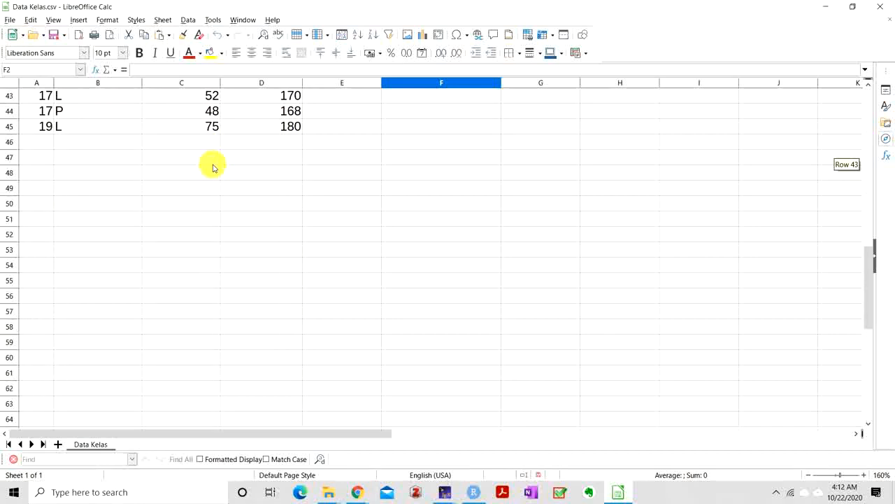
scroll(214, 168, "up", 14)
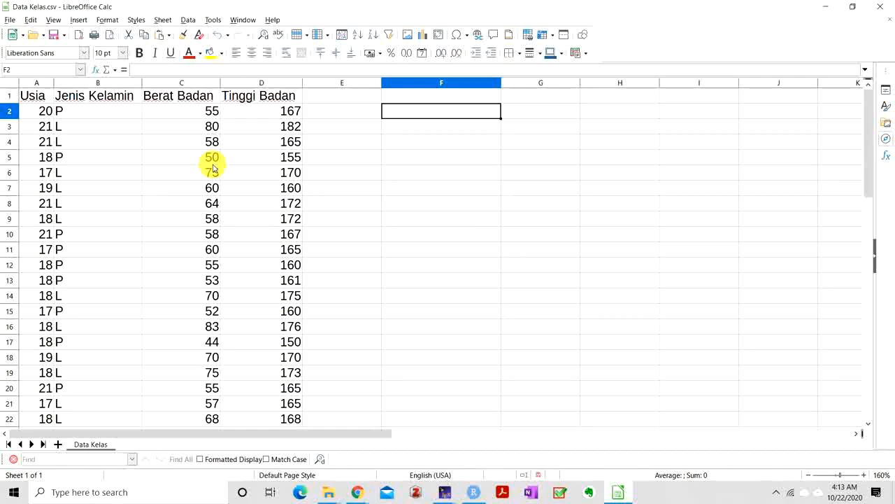
type("Mean")
key("Return")
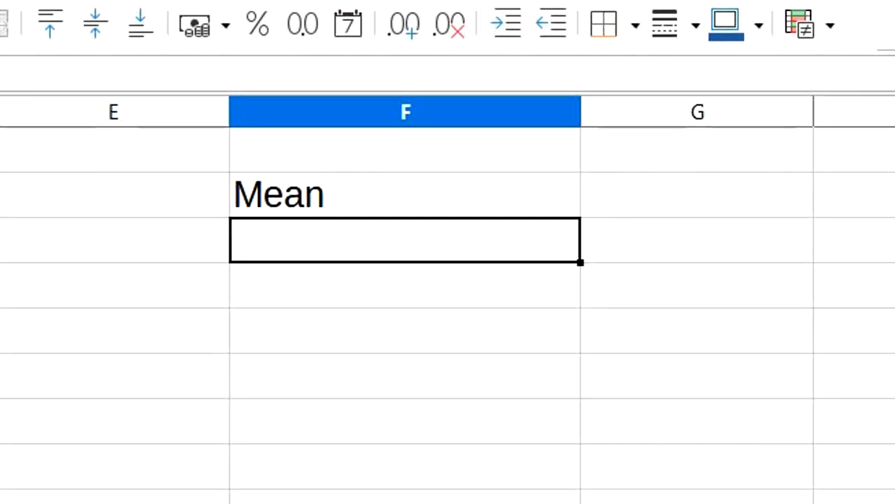
type("Median")
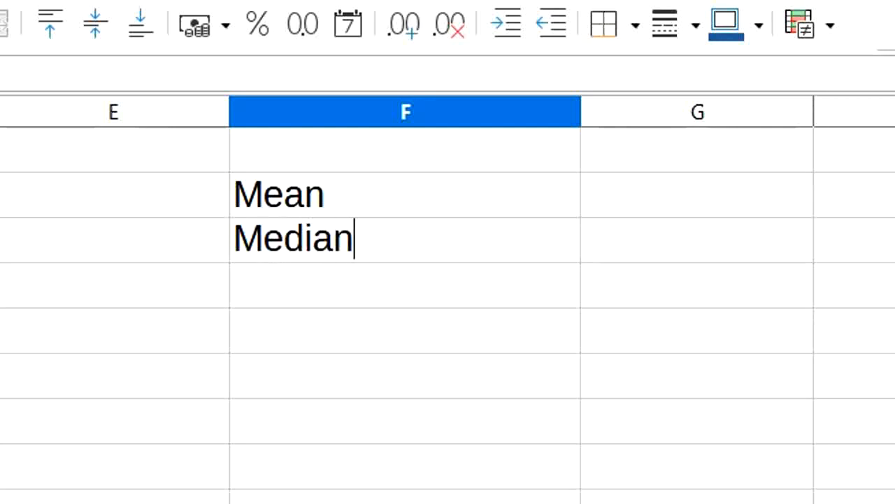
key("Return")
type("Modus")
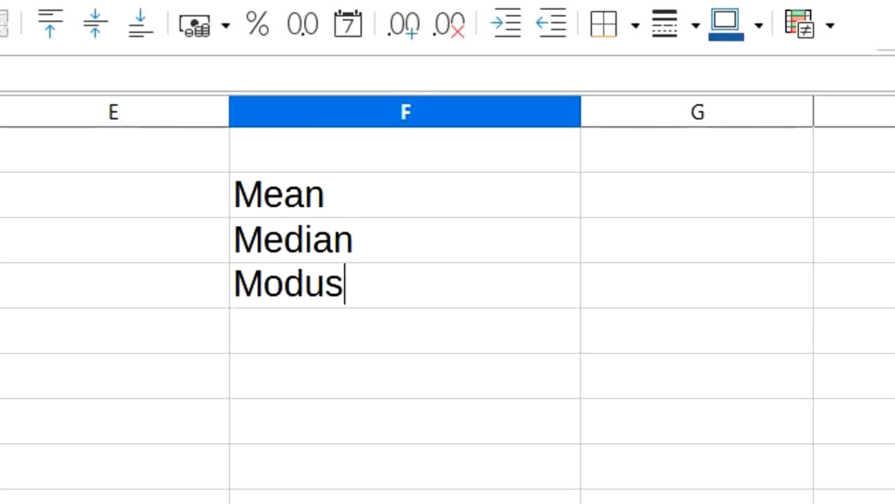
Step: Calculate the mean of the Usia column in G2 with =average(A2:A45)
key("Right")
key("Up")
key("Up")
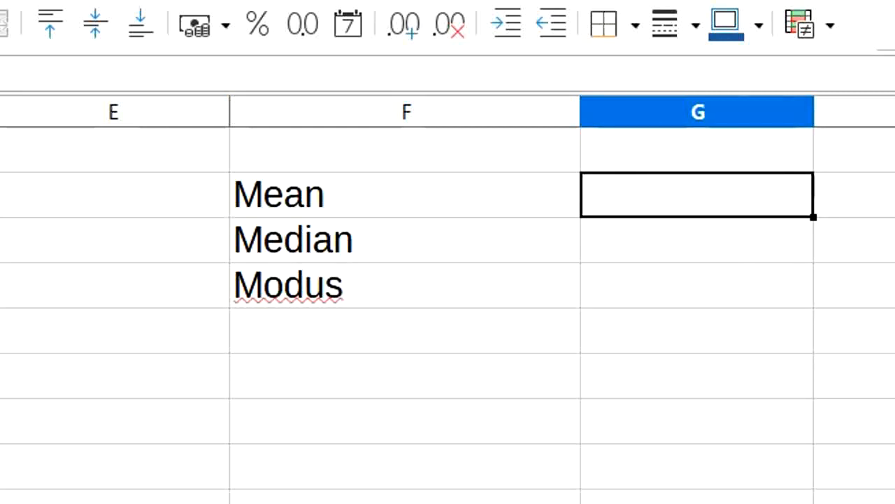
type("=avera")
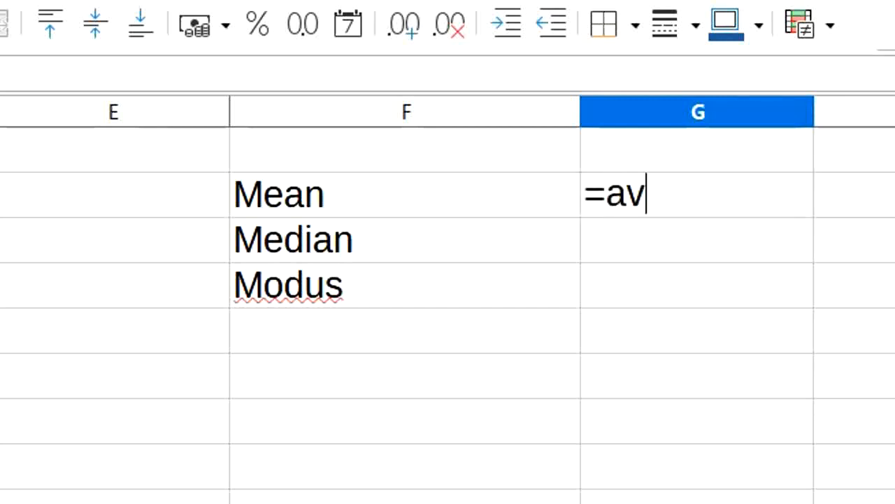
type("ge(")
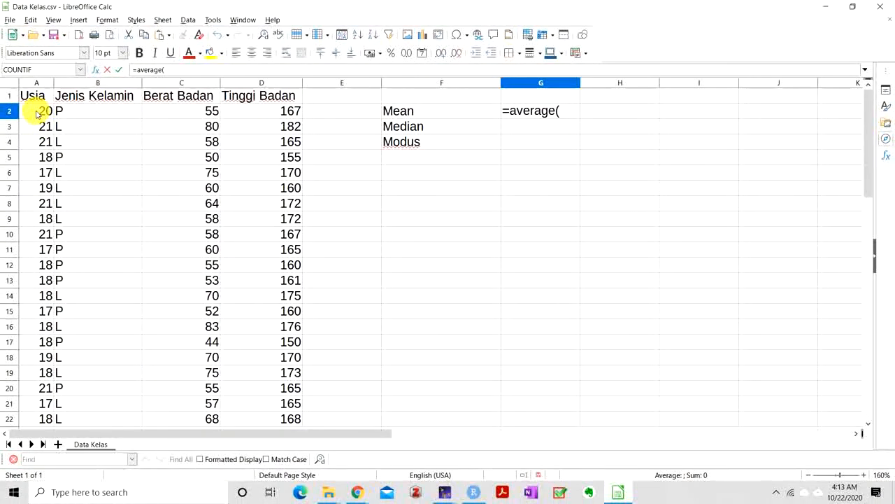
left_click_drag(36, 114, 35, 348)
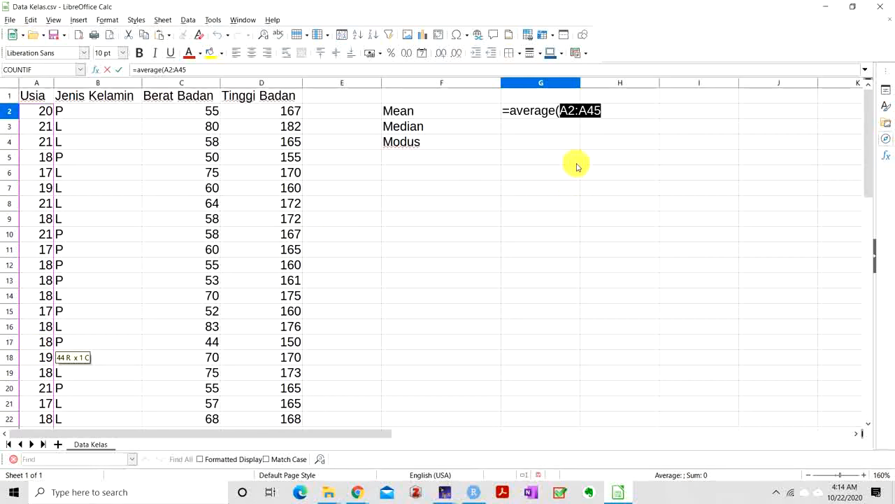
left_click(620, 111)
type(")")
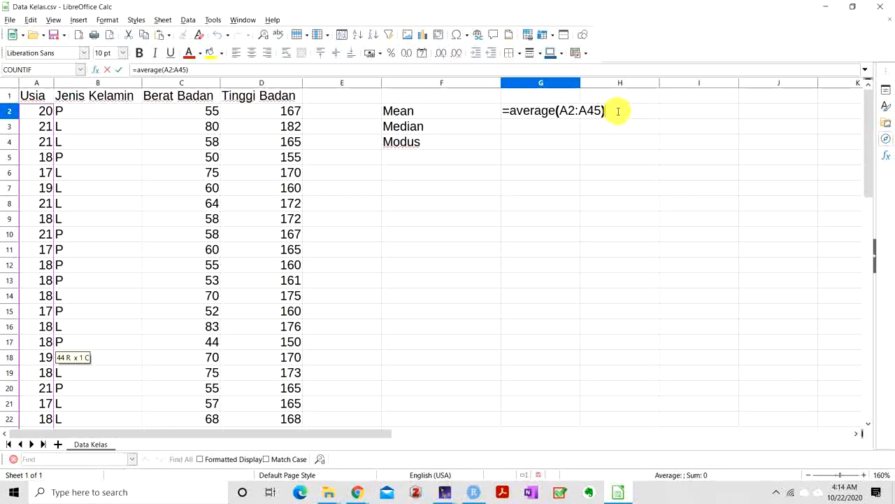
key("Return")
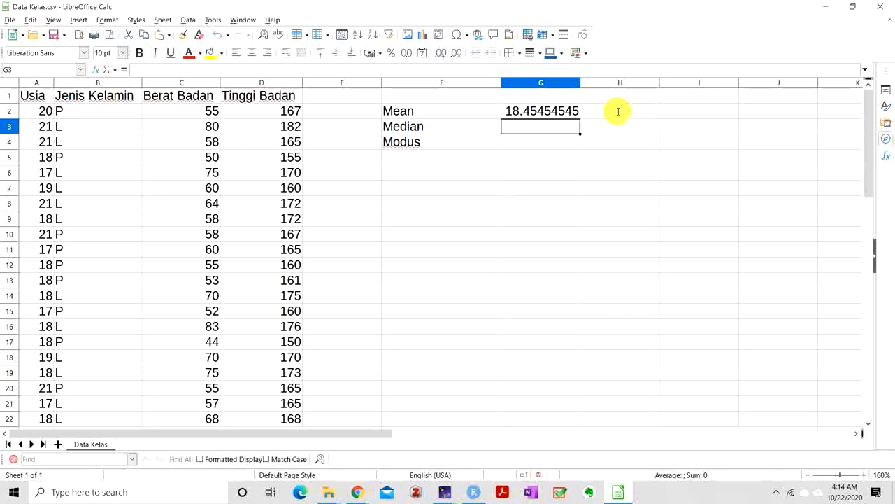
key("Up")
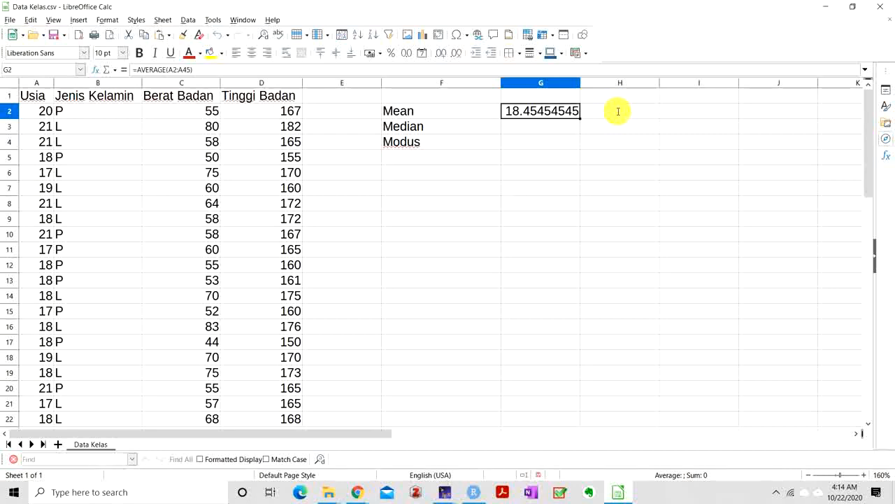
key("Down")
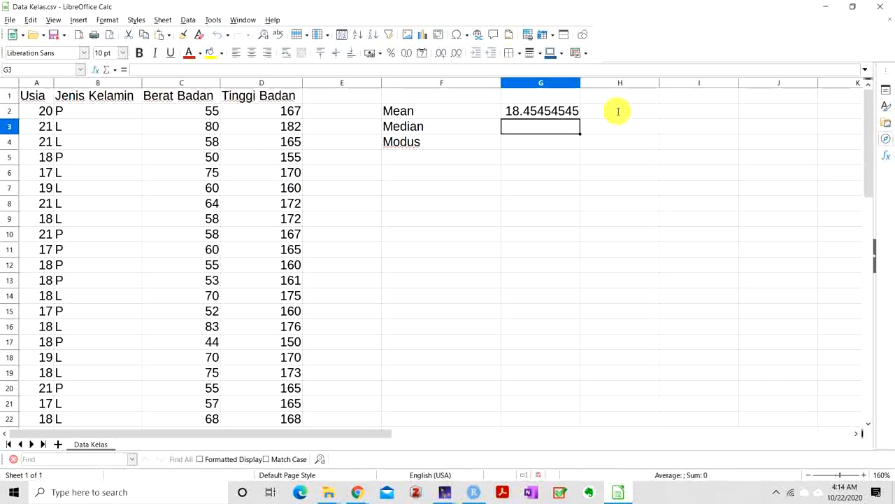
Step: Calculate the median of the Usia values in G3 with the Median function over A2:A45
type("=")
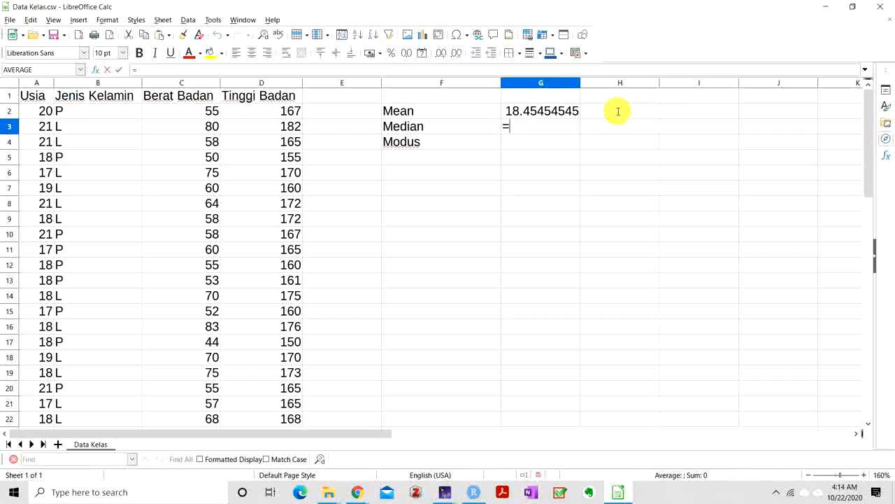
type("Med")
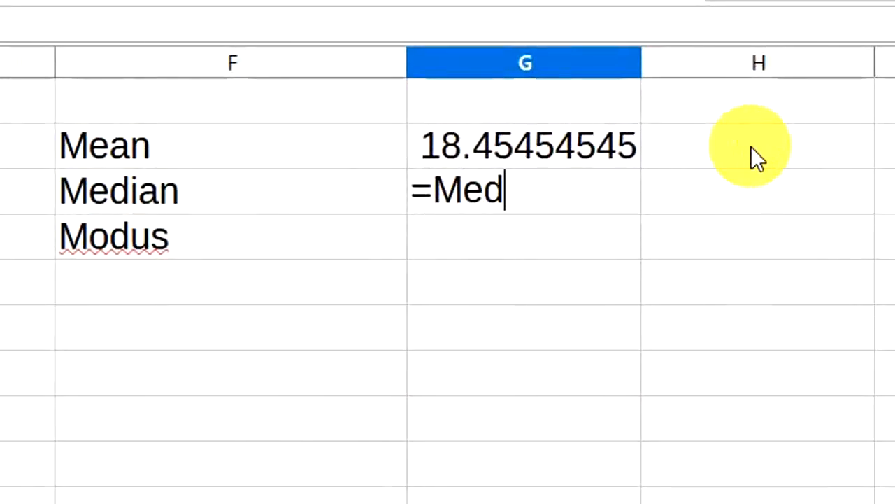
type("ian(")
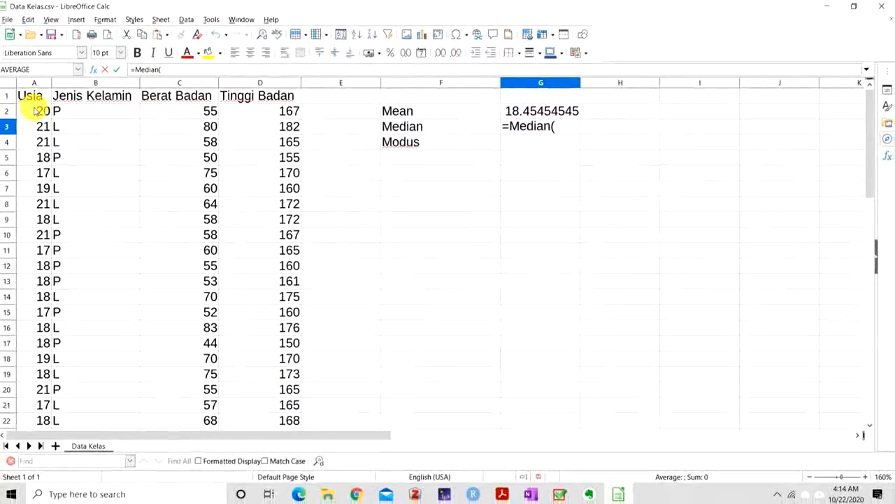
left_click(41, 110)
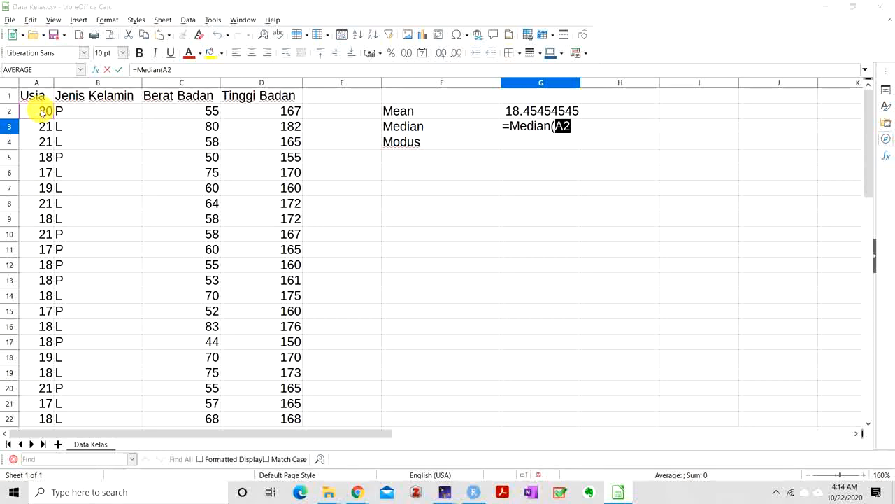
key("shift+Down")
key("shift+Down")
key("shift+Down")
key("shift+Down")
key("shift+Down")
key("shift+Down")
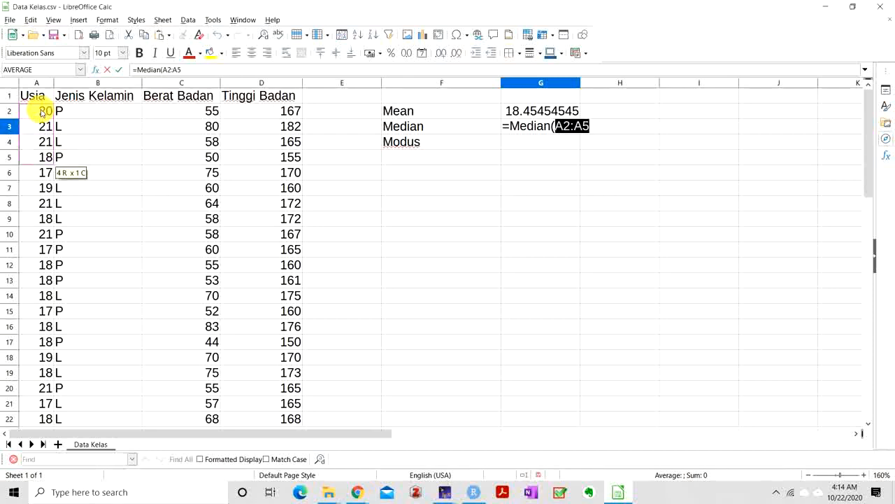
key("ctrl+shift+Down")
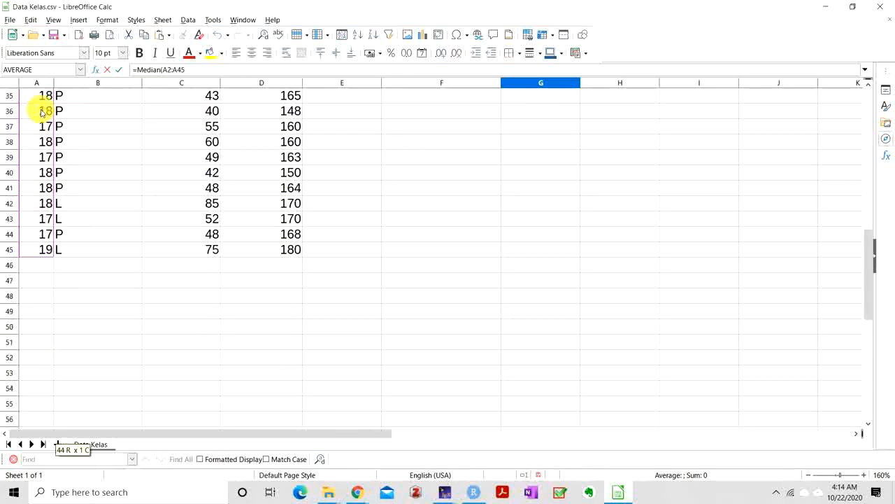
key("Return")
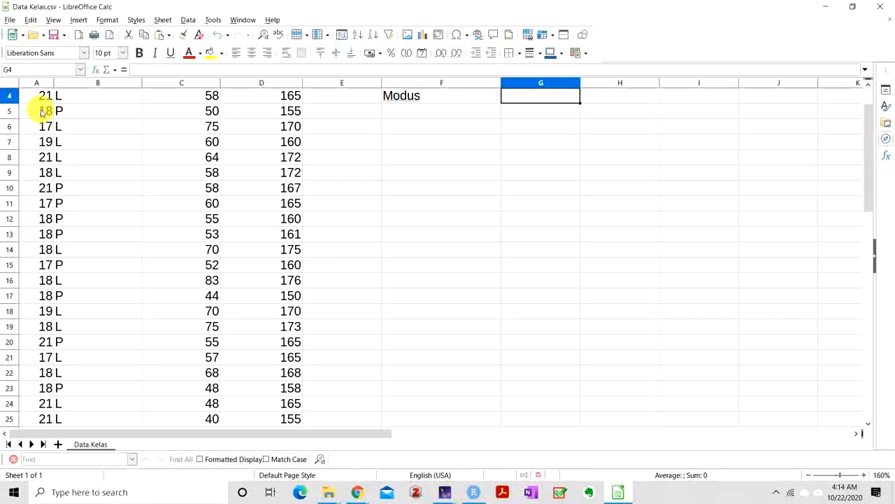
scroll(40, 111, "up", 1)
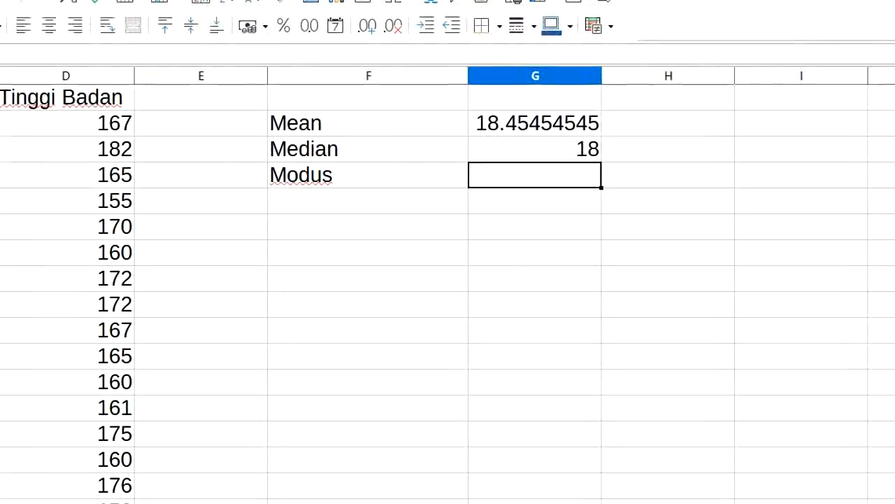
left_click(521, 145)
left_click(513, 185)
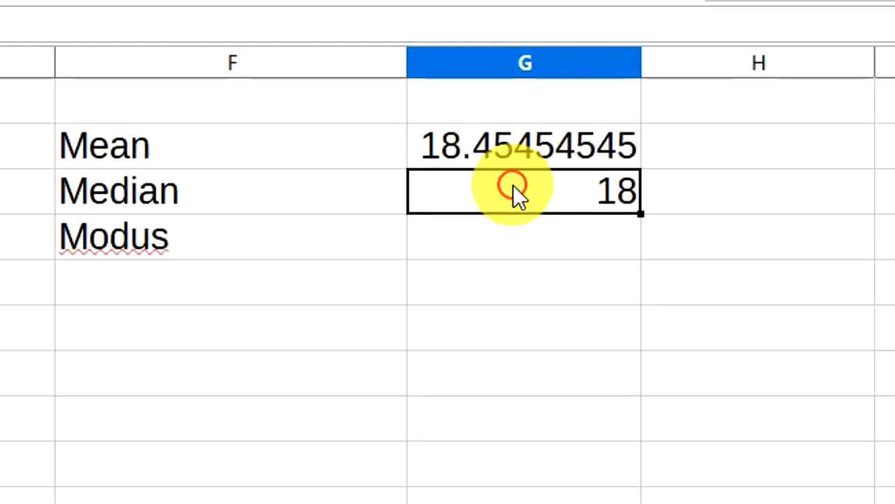
left_click(506, 237)
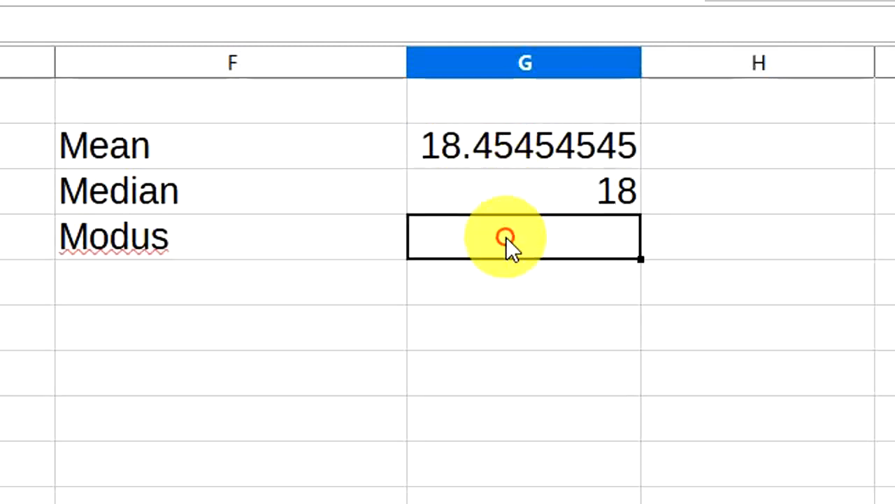
type("M")
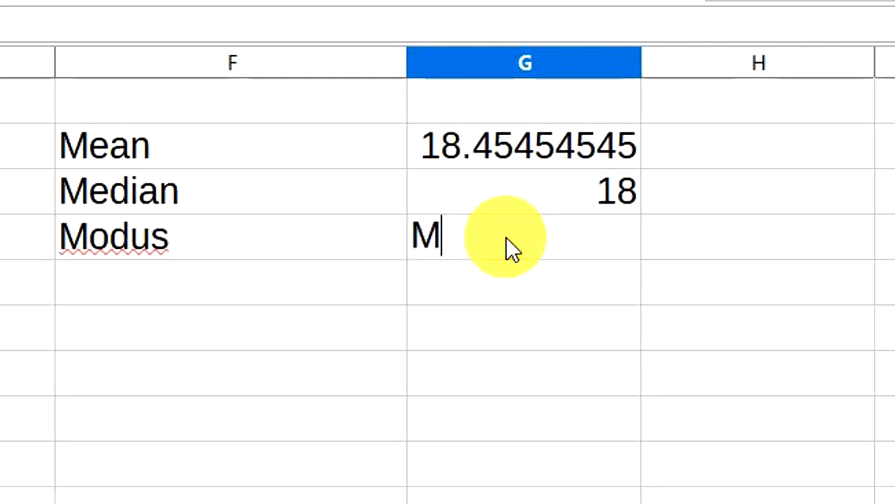
key("BackSpace")
type("mode")
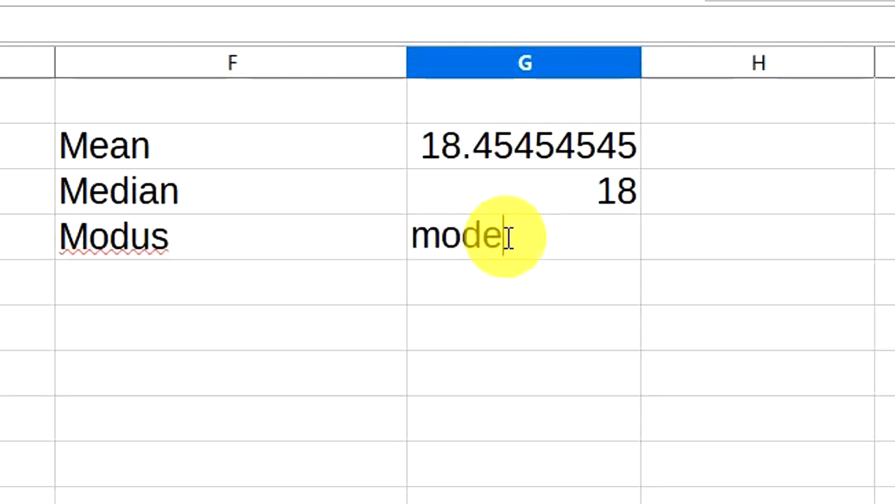
key("BackSpace")
key("BackSpace")
key("BackSpace")
key("BackSpace")
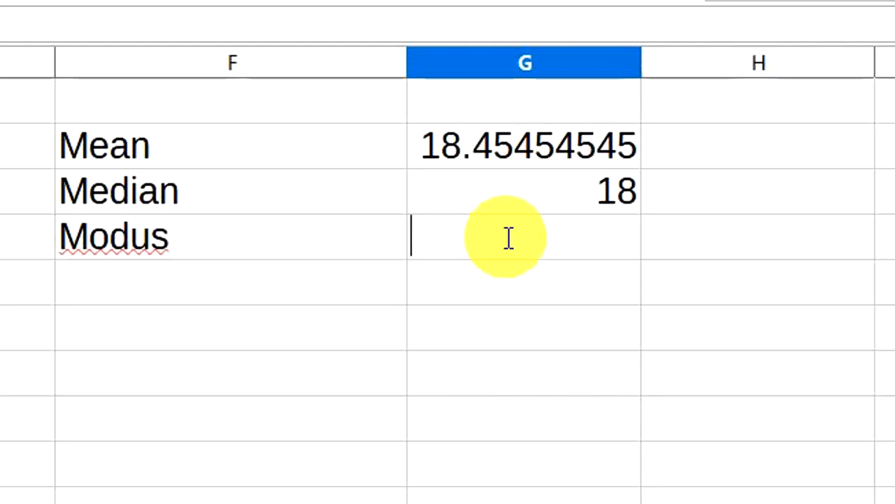
Step: Calculate the mode of the Usia values in G4 with the mode function over A2:A45
type("=mode")
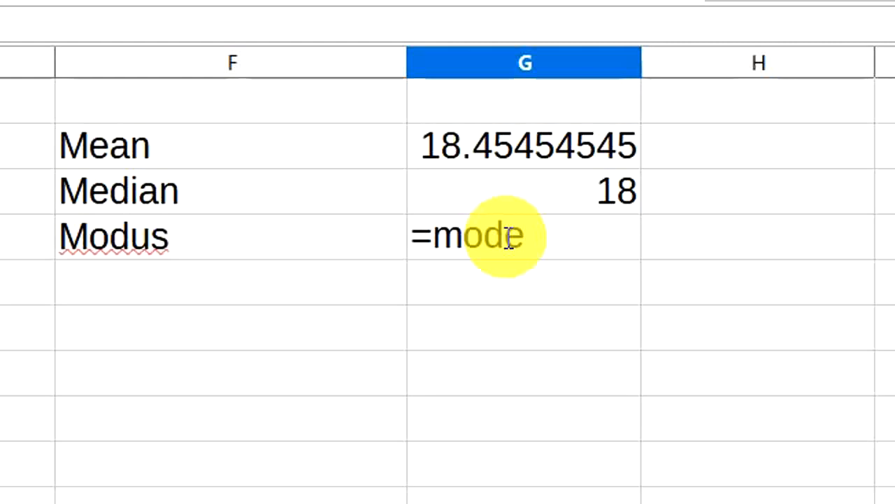
type("(")
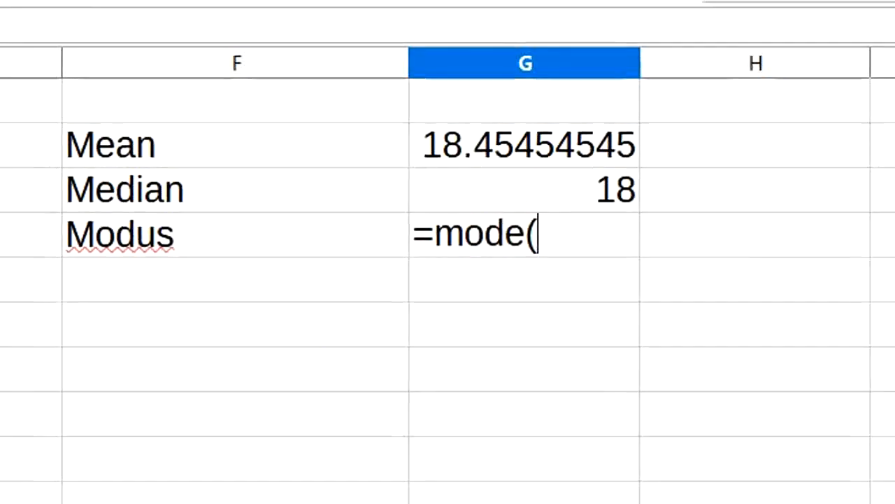
left_click(42, 110)
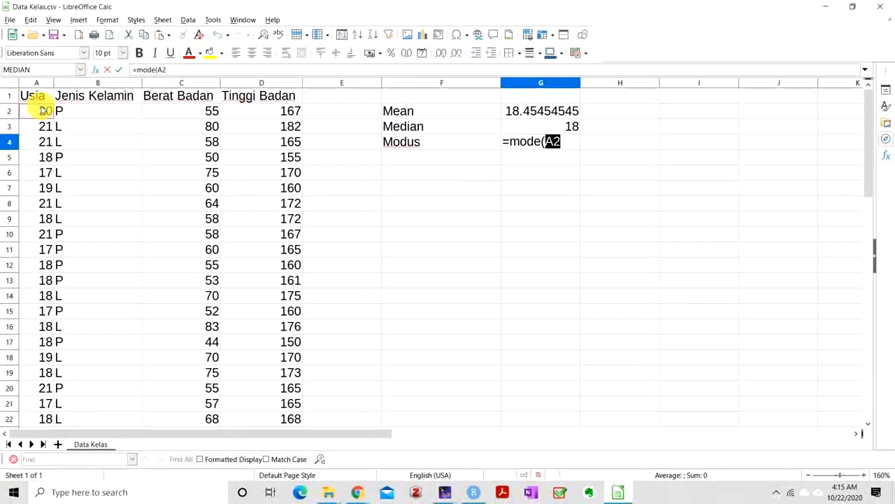
key("ctrl+shift+Down")
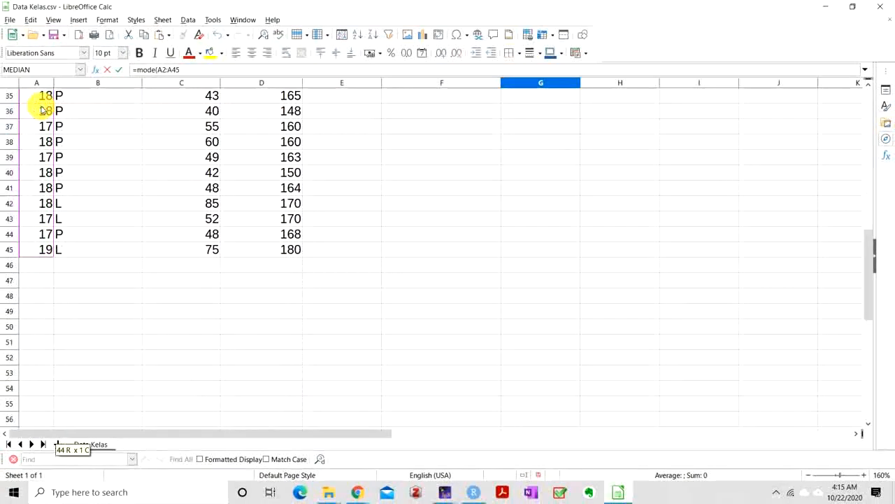
key("Return")
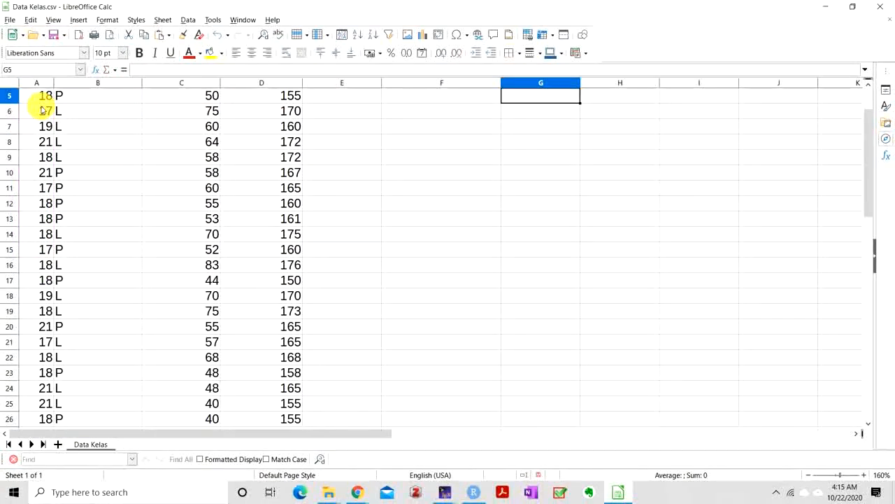
scroll(330, 144, "up", 2)
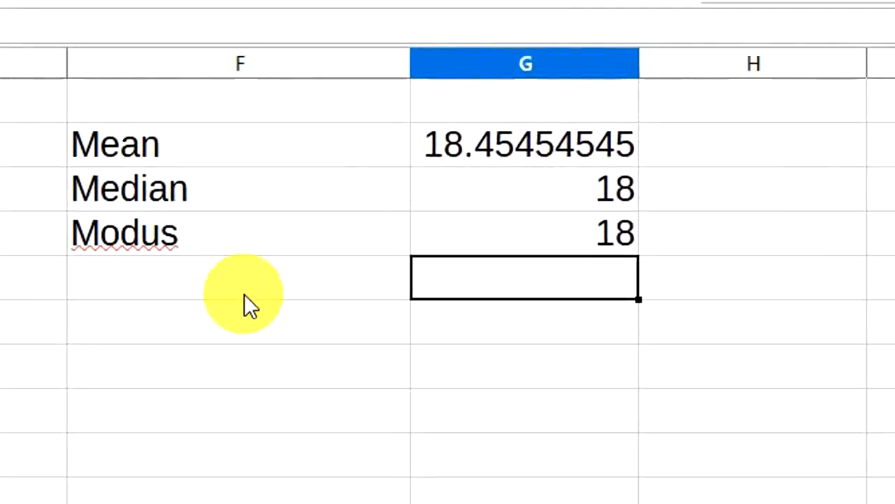
Step: Enter the labels Q1 and Q3 in cells F5 and F6 below Modus
left_click(524, 155)
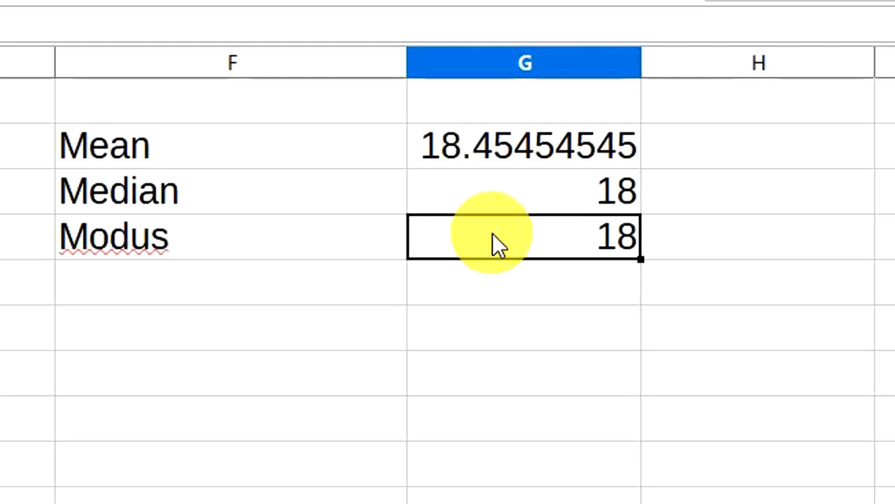
key("Down")
key("Left")
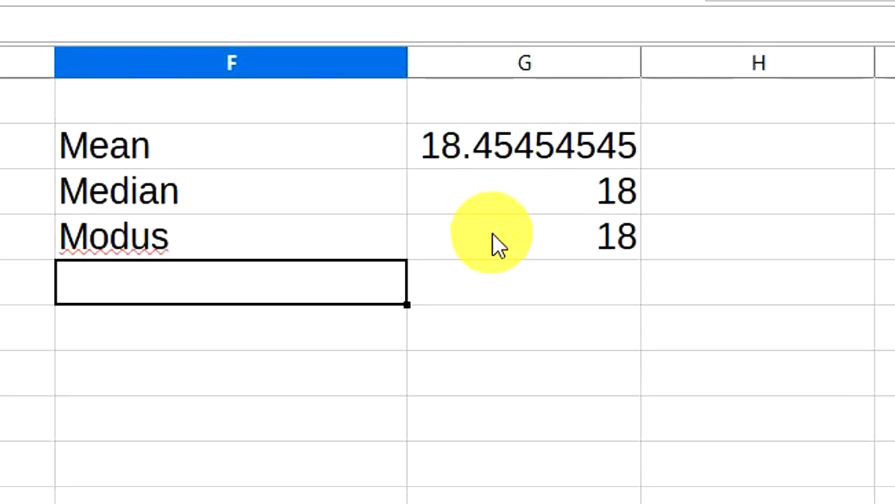
type("Q1")
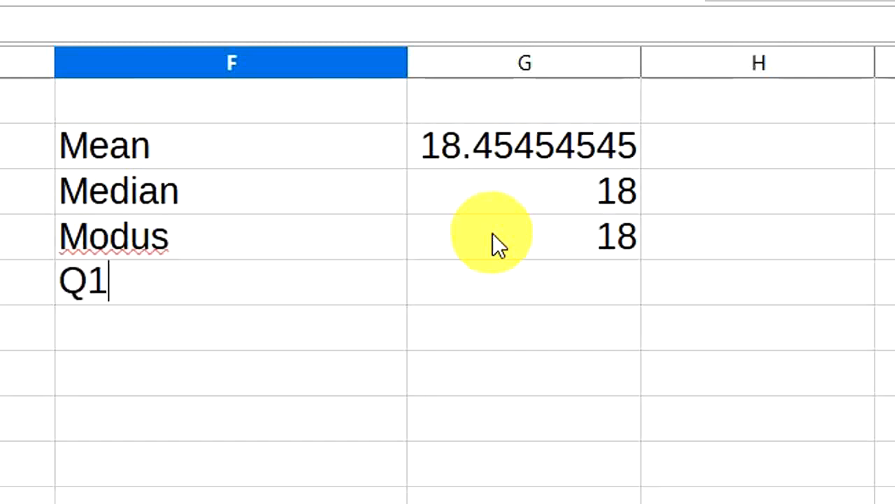
key("Return")
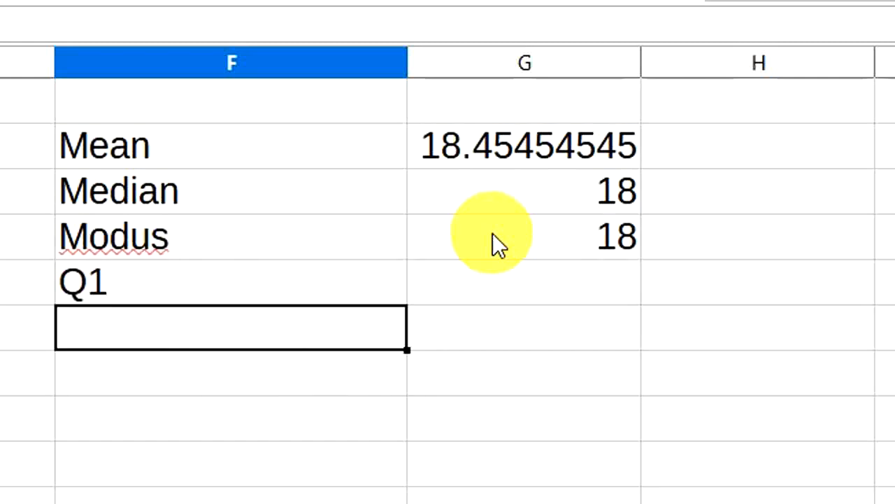
type("Q3")
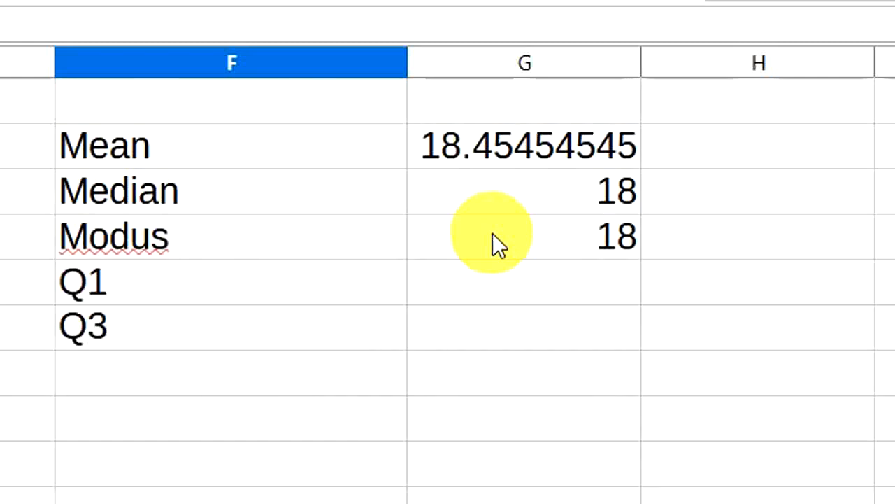
key("Tab")
Step: Calculate the first quartile of the Usia values in G5 with =quartile(A2:A45;1)
key("Up")
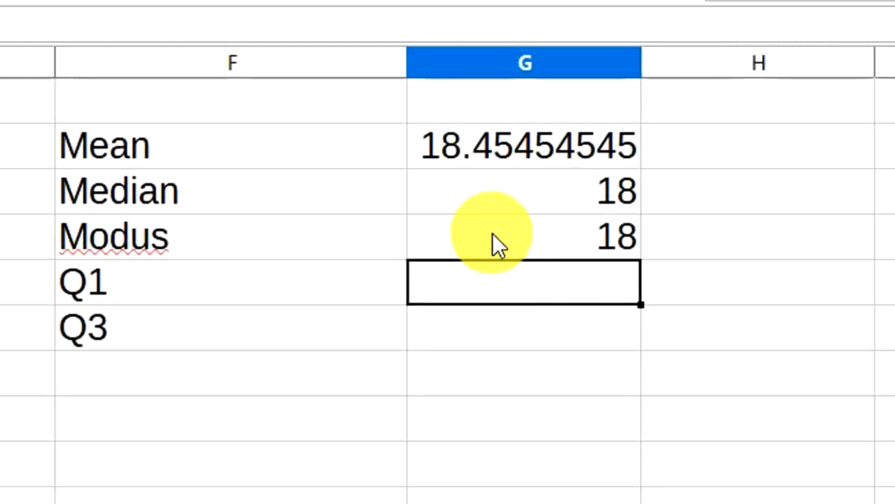
type("=")
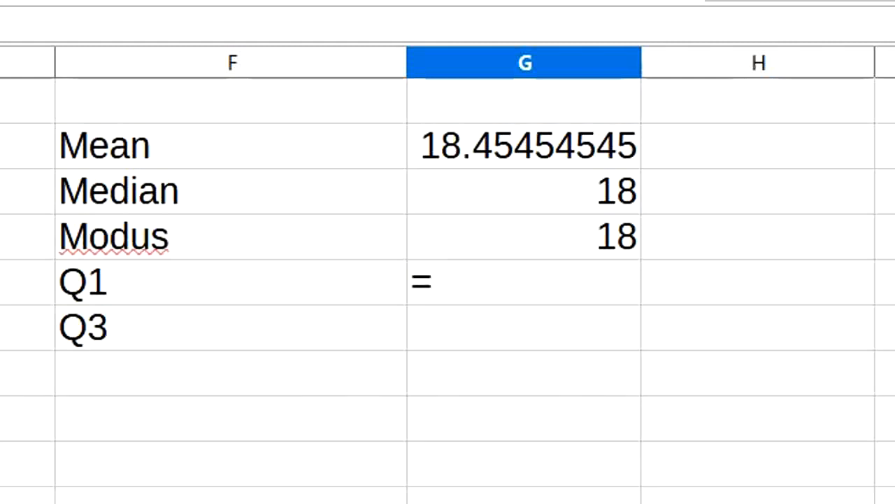
type("quartile")
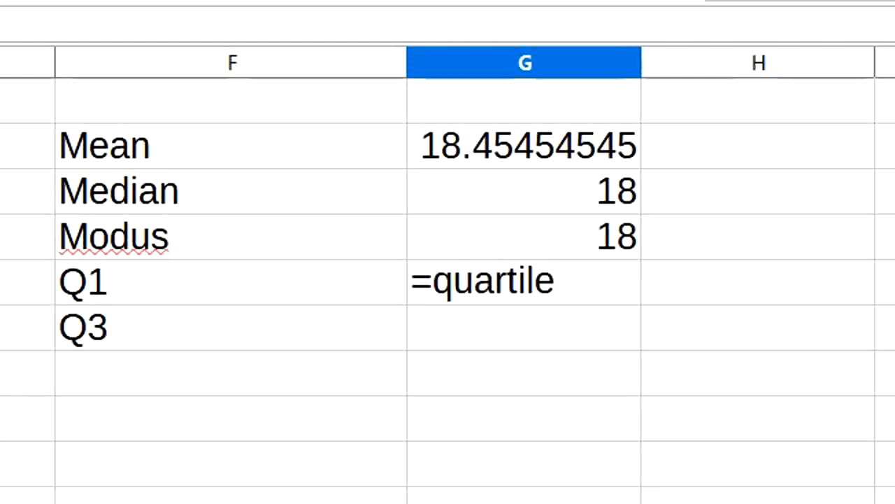
type("(")
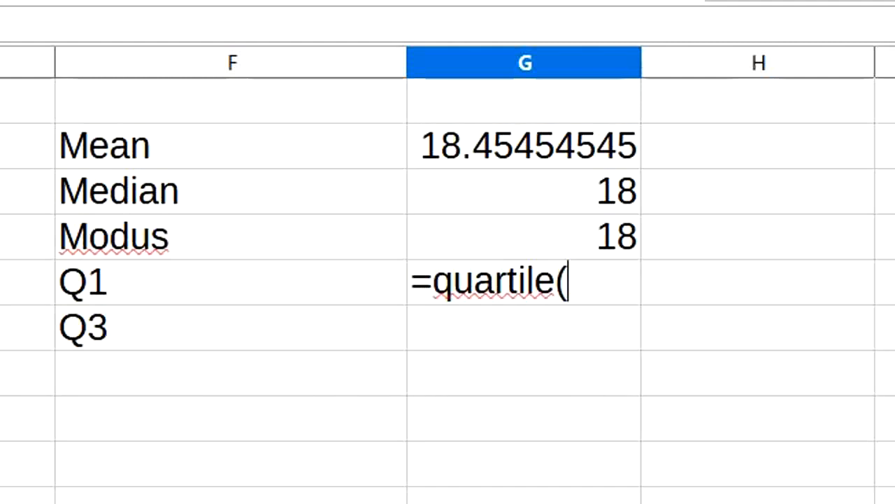
type("A2")
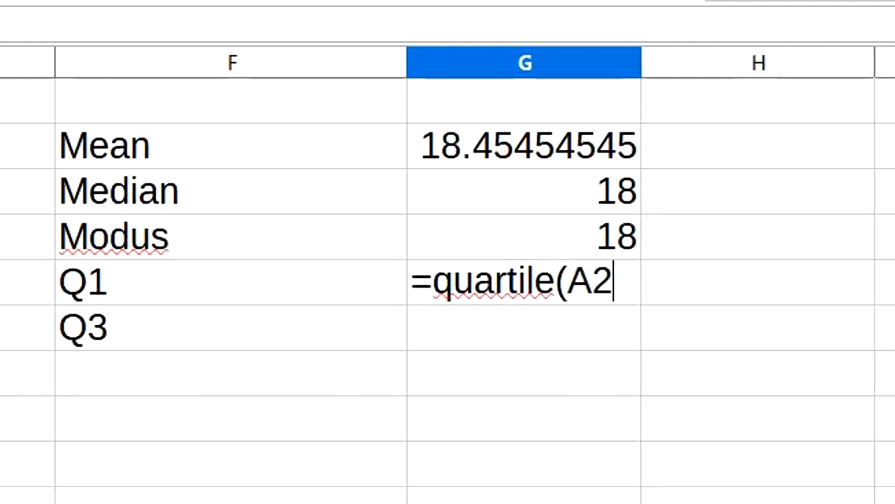
type(":A45")
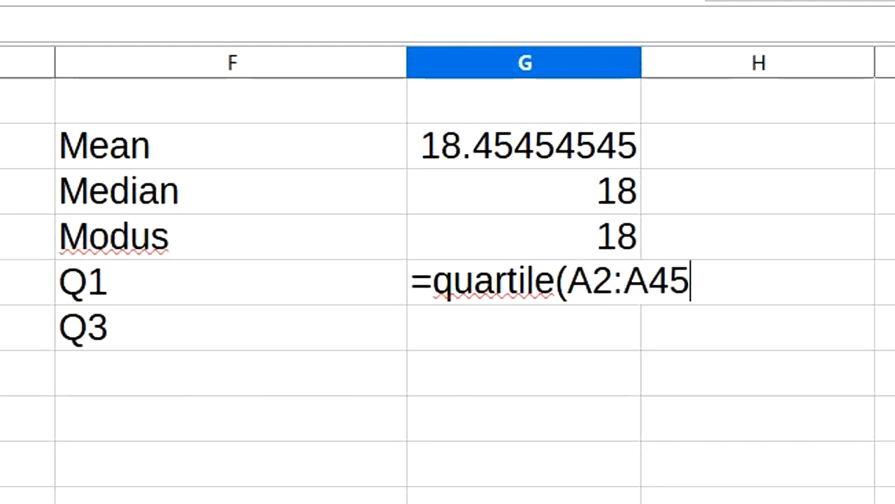
type(";1)")
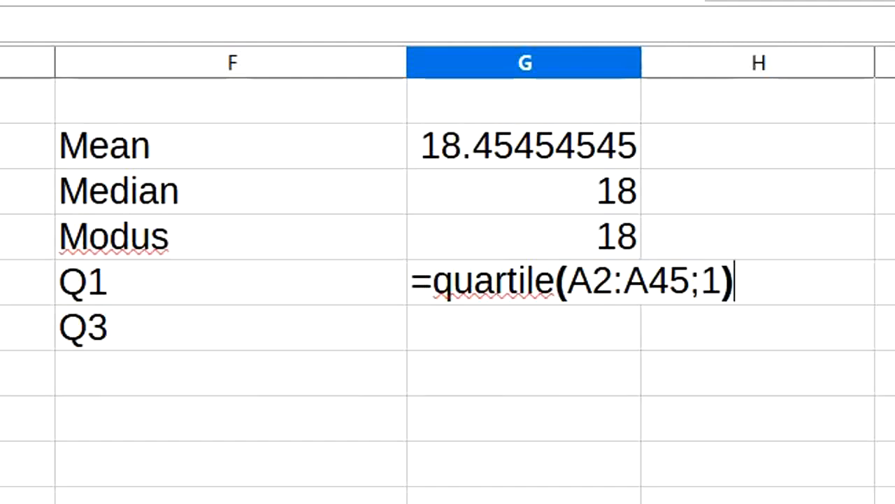
key("Return")
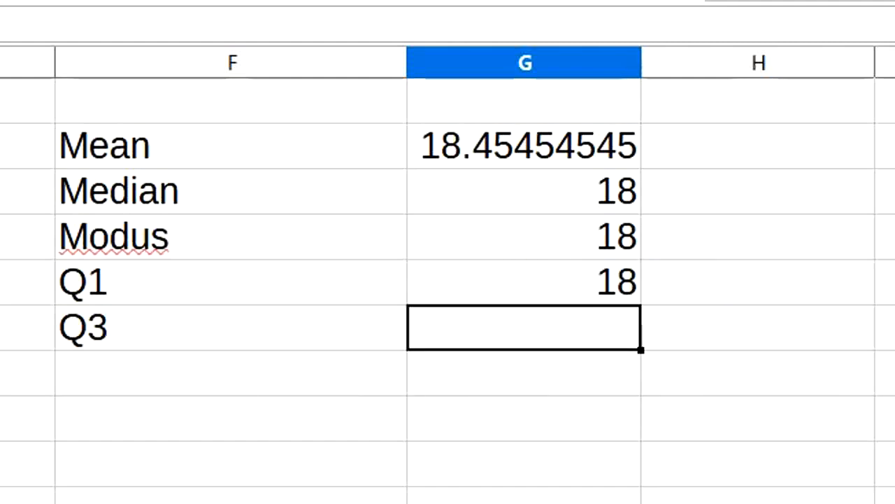
Step: Calculate the third quartile of the Usia values in G6 with =quartile(A2:A45;3)
type("=")
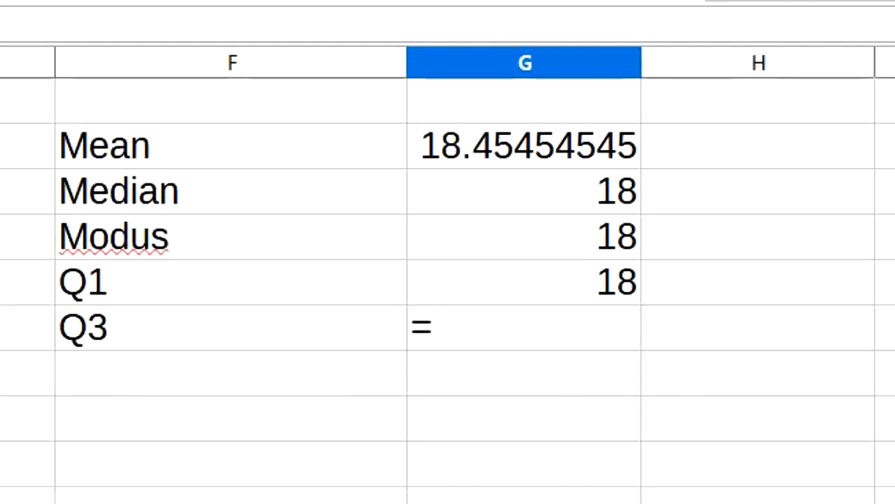
type("quartil")
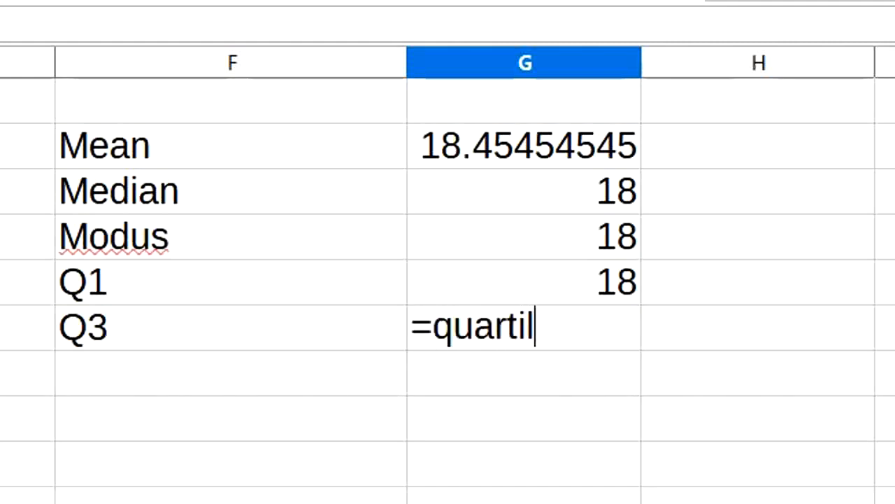
type("e(")
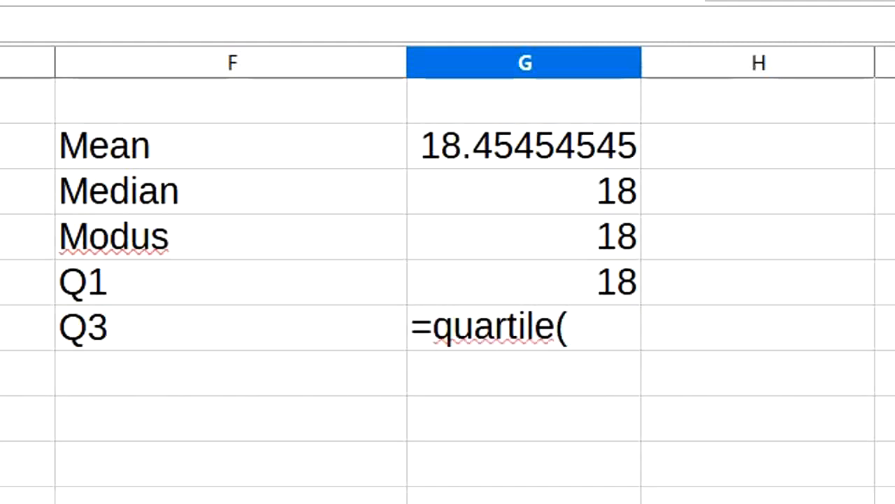
type("A2:")
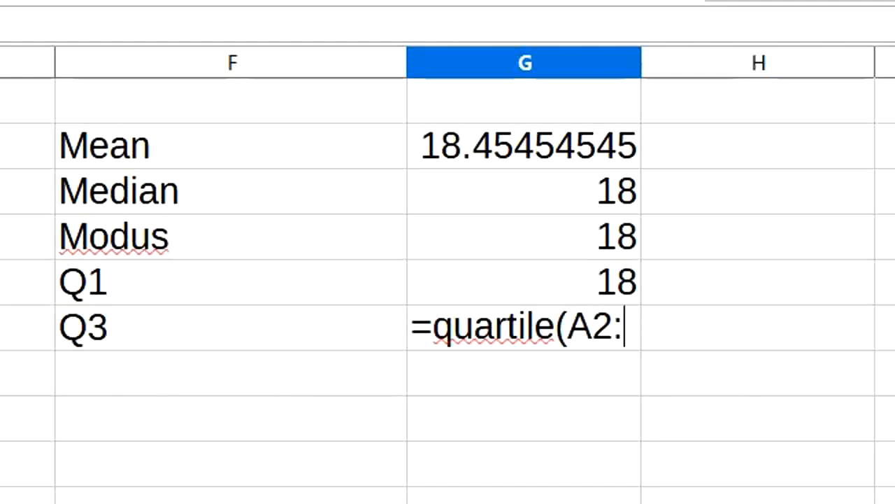
type("A45")
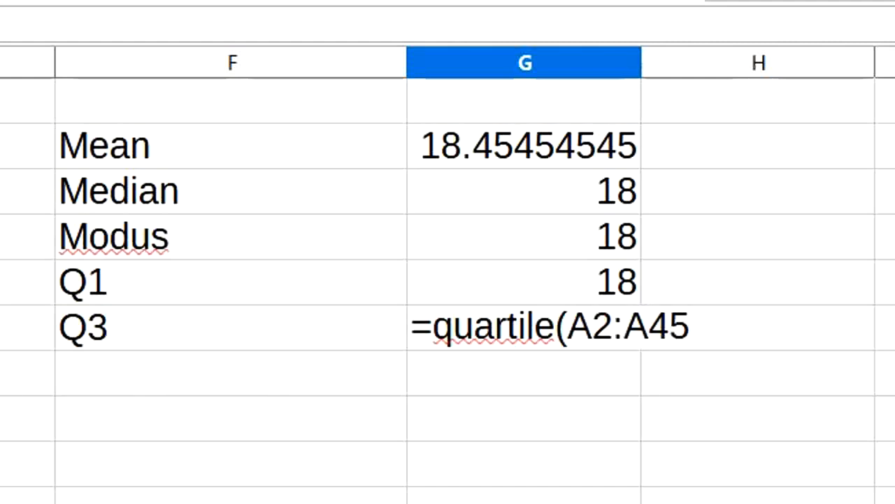
type(";3)")
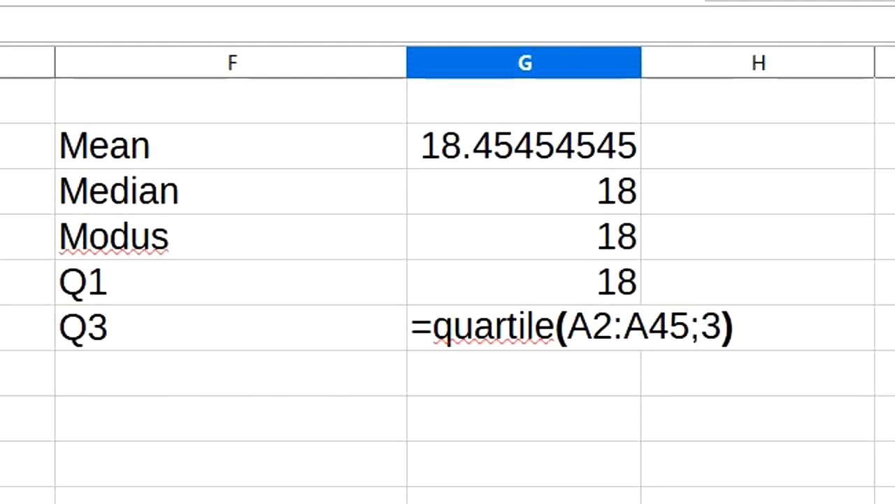
key("Return")
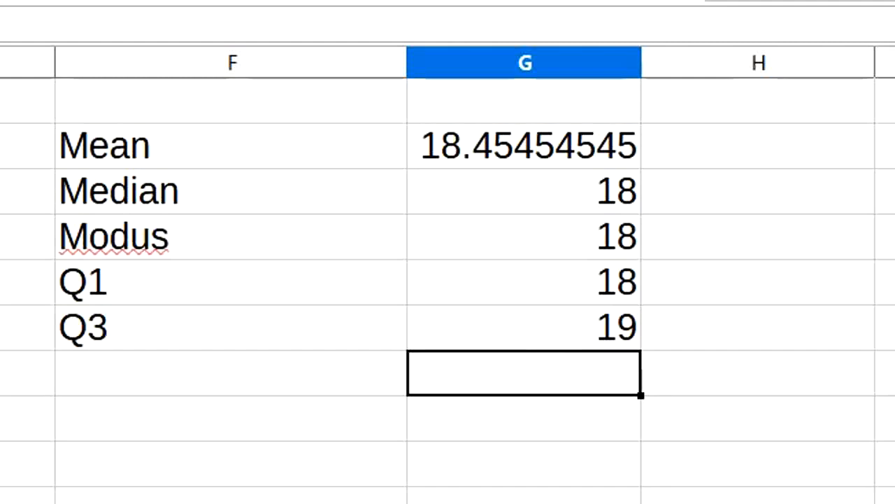
Step: Label cell F7 as IQR and calculate the interquartile range in G7 with =G6-G5
key("Left")
type("I")
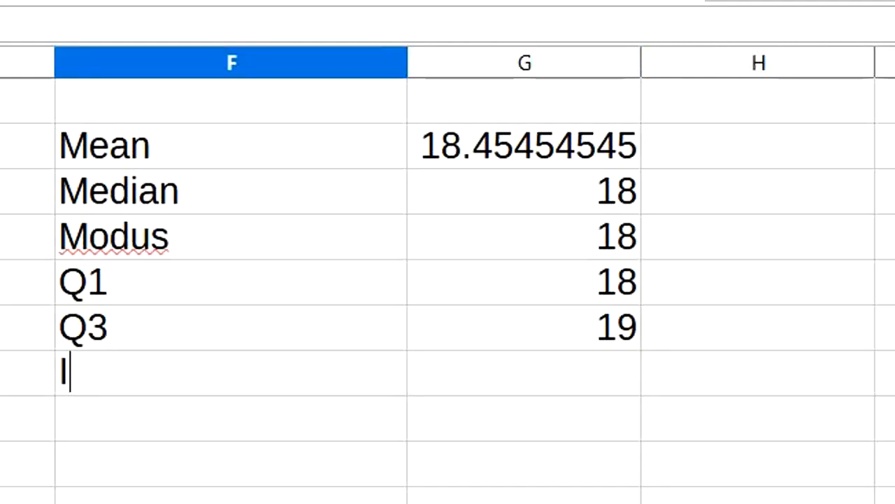
type("QR")
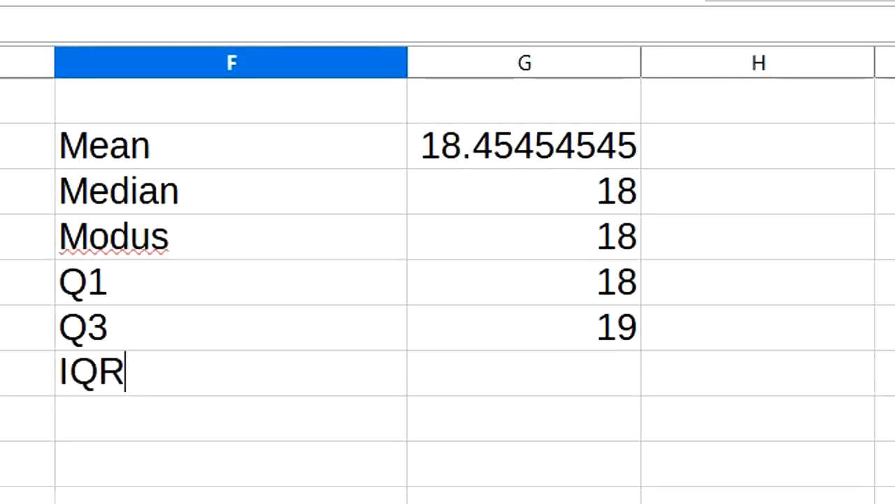
key("Right")
type("=")
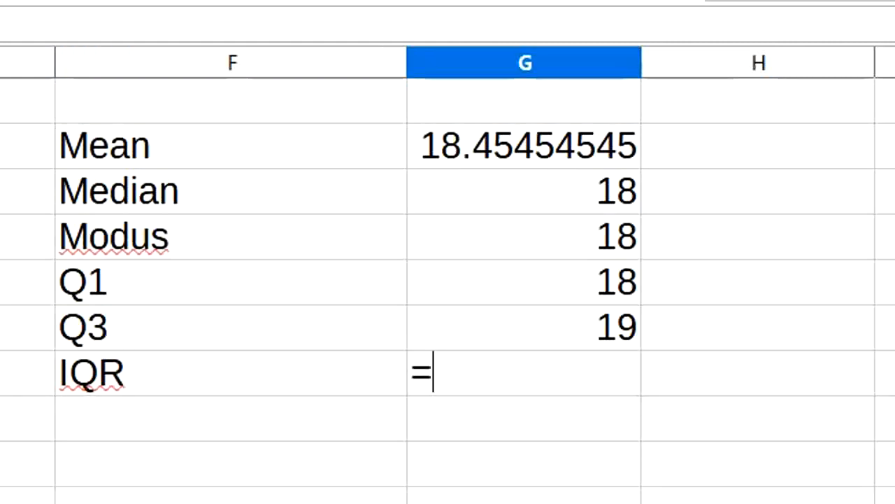
left_click(475, 343)
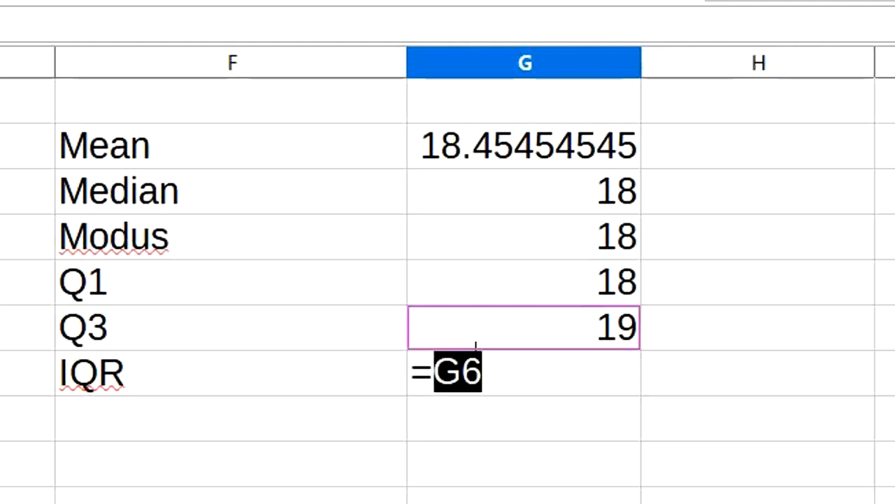
type("-")
key("Up")
key("Up")
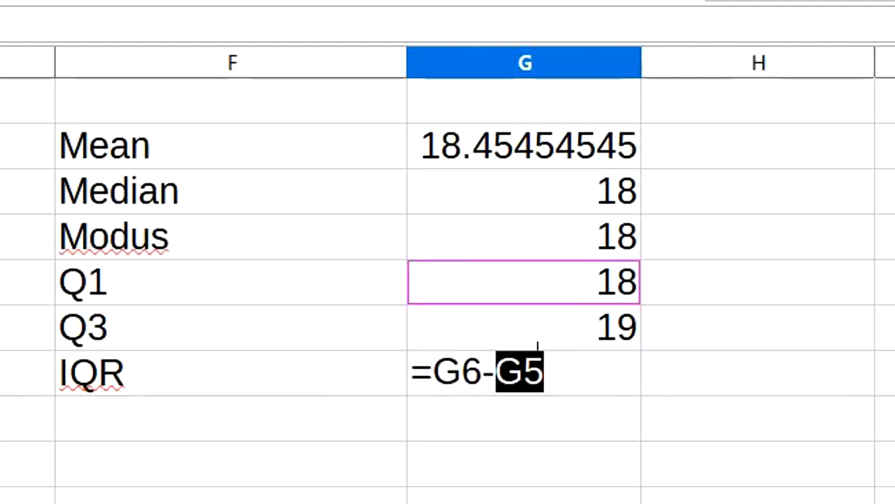
key("Return")
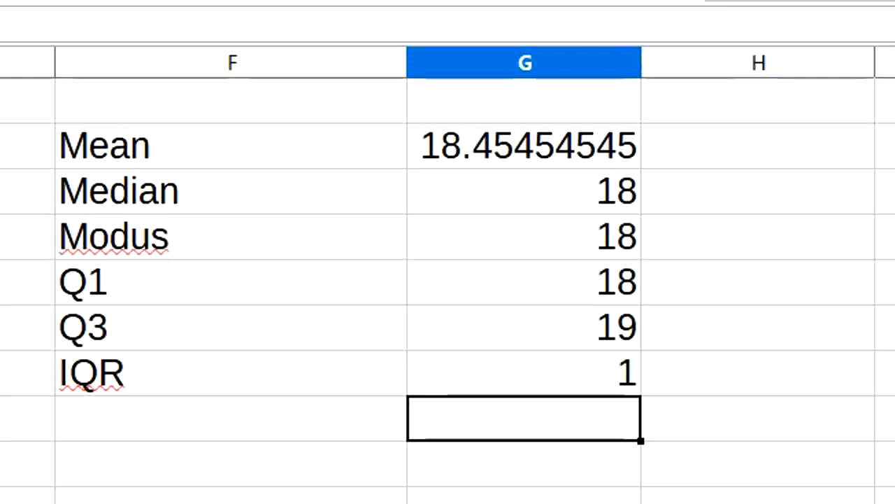
Step: Enter the labels Standard Deviasi and Varian in cells F8 and F9 below IQR
key("Left")
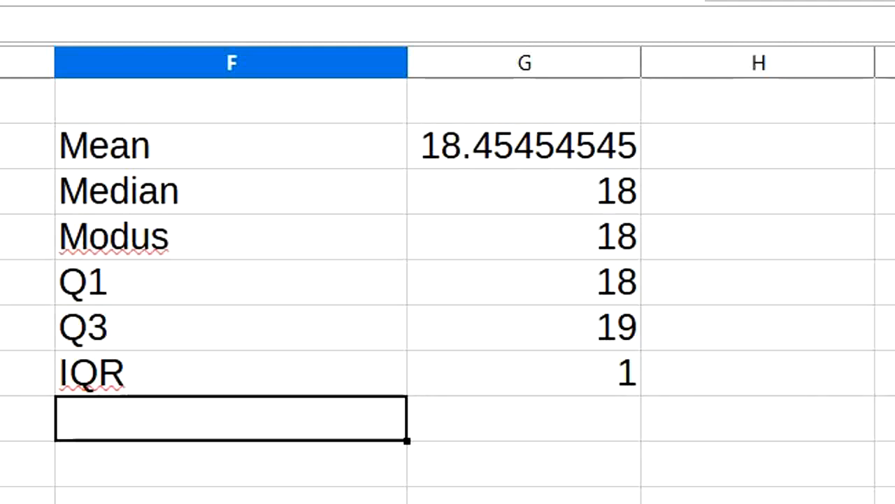
type("S")
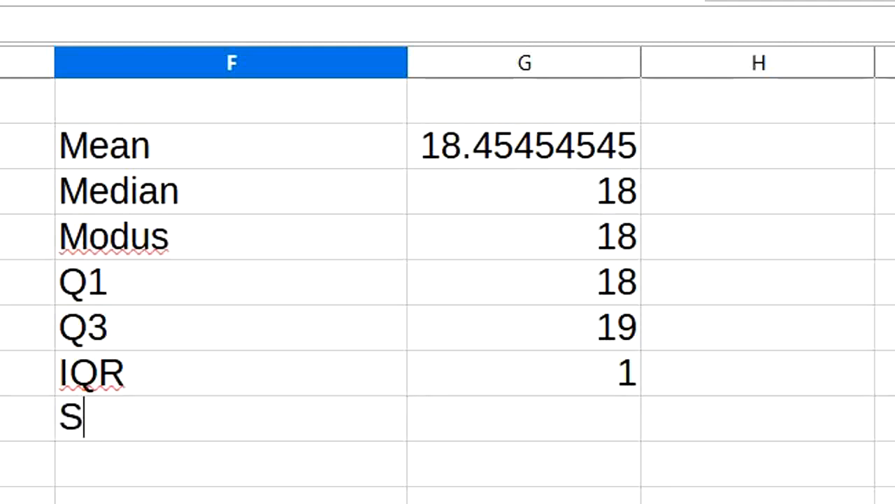
type("tandard ")
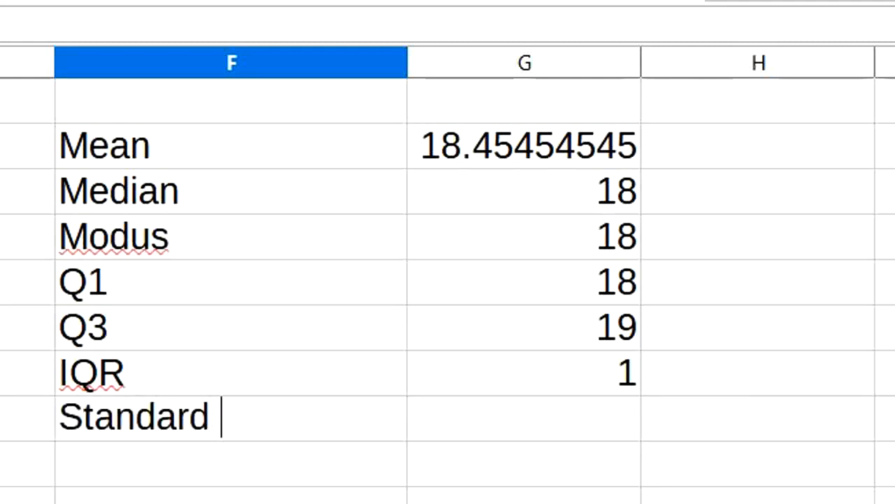
type("Deviasi")
key("Return")
type("V")
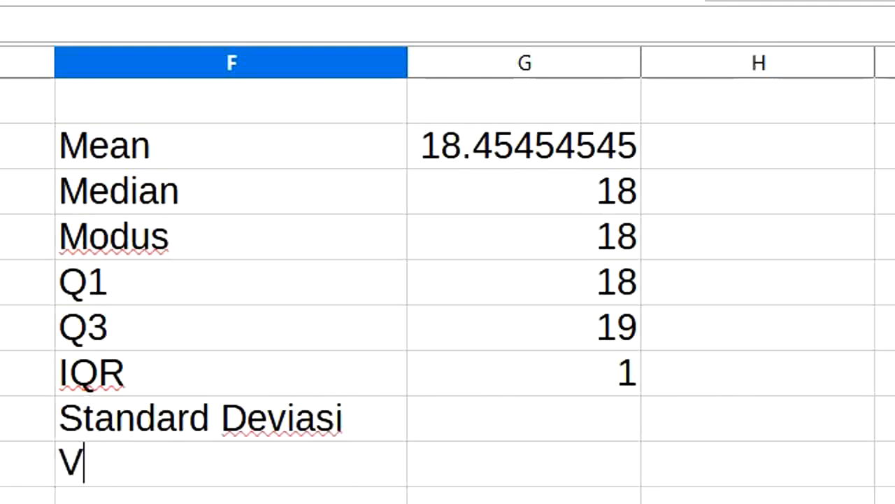
type("arian")
Step: Calculate the population standard deviation of the Usia values in G8 with =stdev.p(A2:A45)
left_click(524, 418)
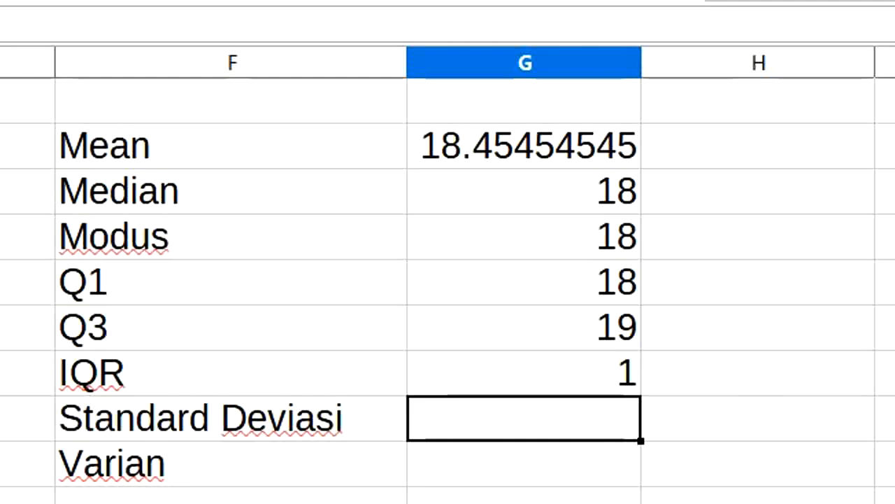
type("=")
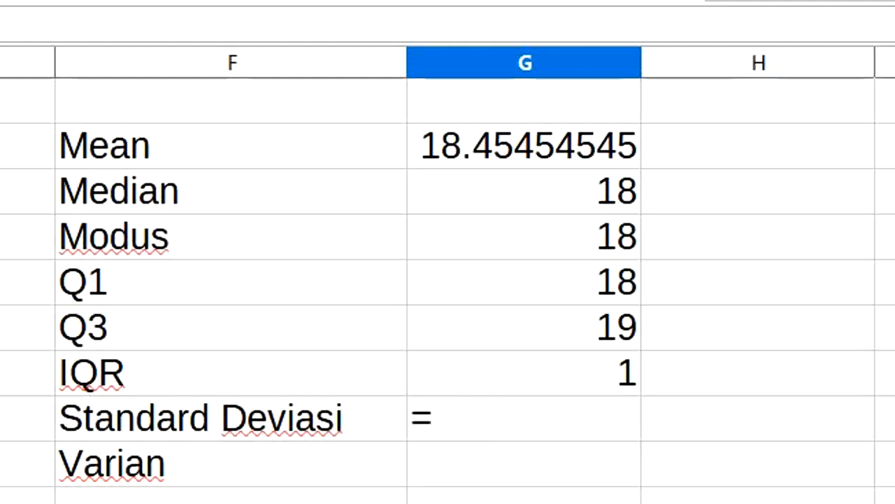
type("stdev")
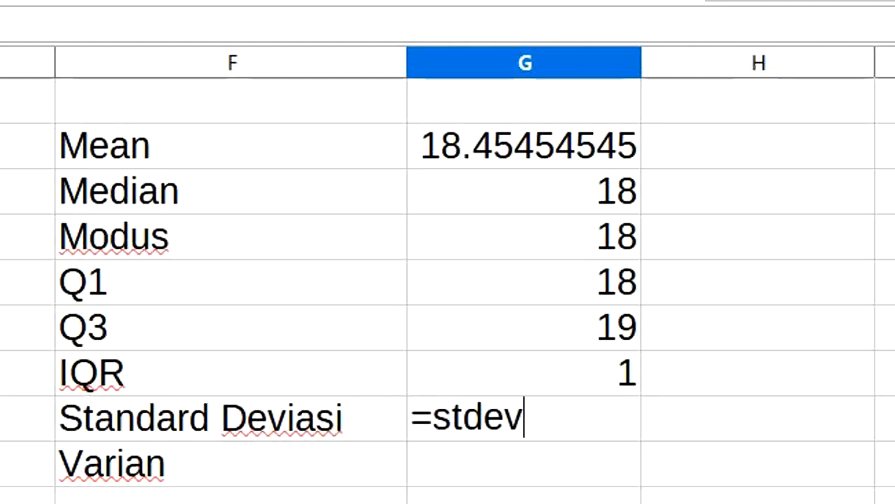
type(".p")
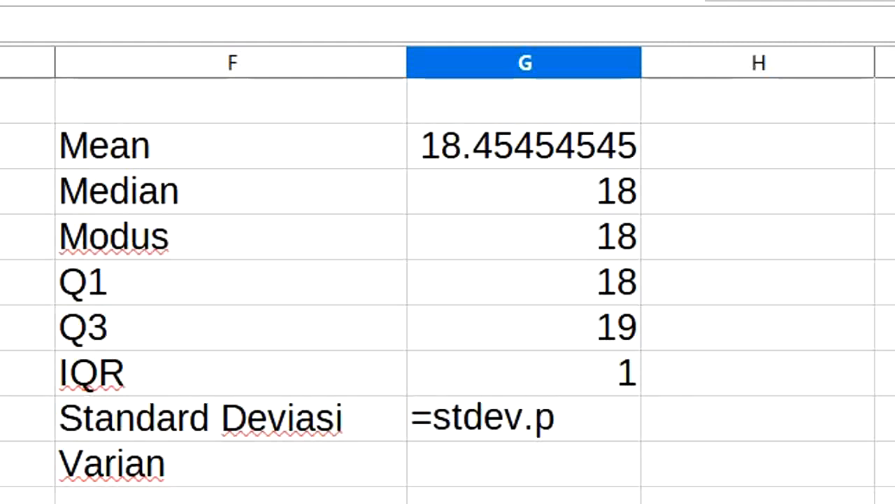
type("(A")
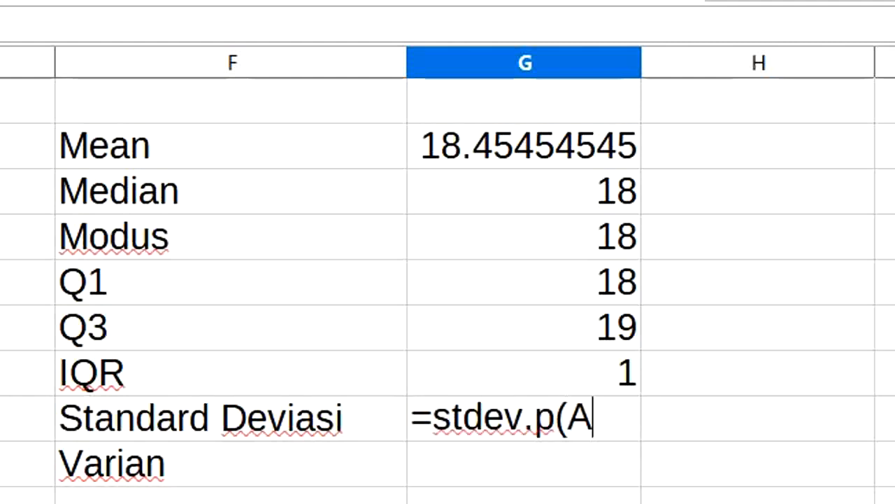
type("2:A4")
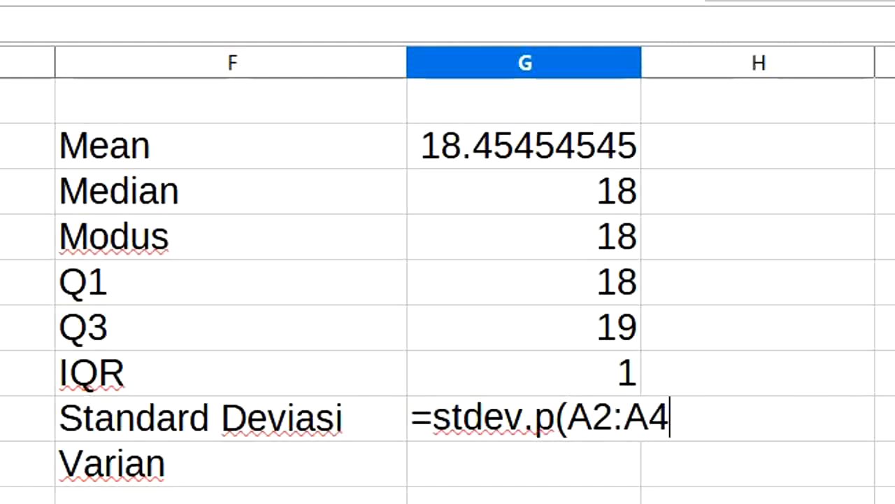
type("5)")
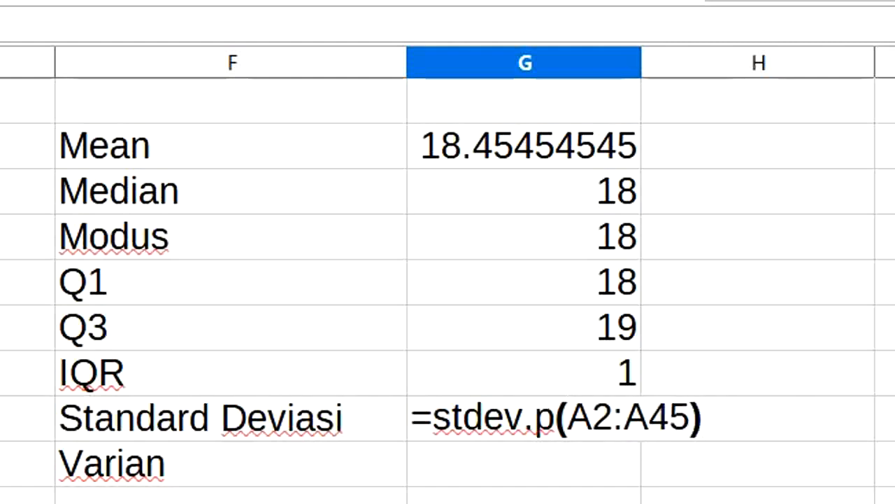
key("Return")
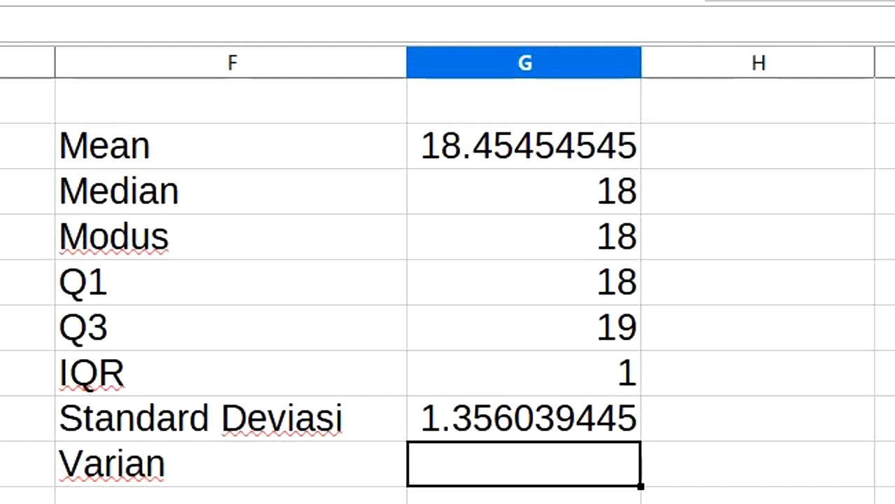
key("Up")
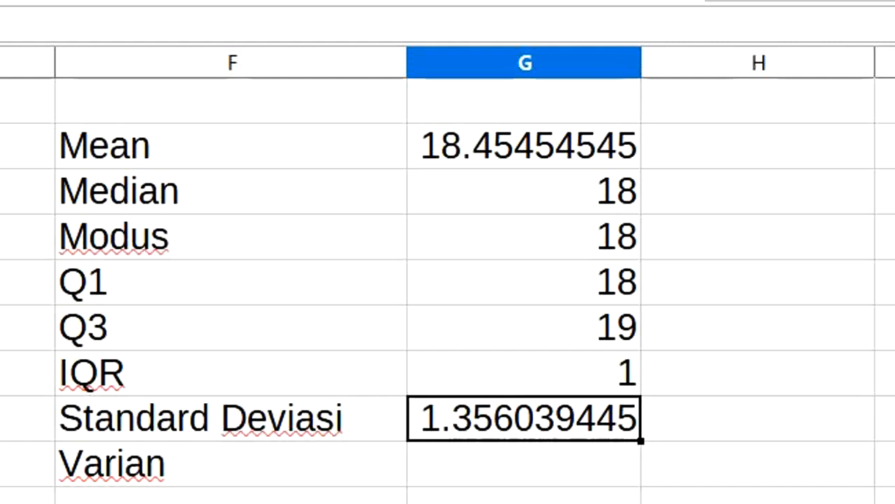
Step: Calculate the population variance of the Usia values in G9 with =var.p(A2:A45)
key("Down")
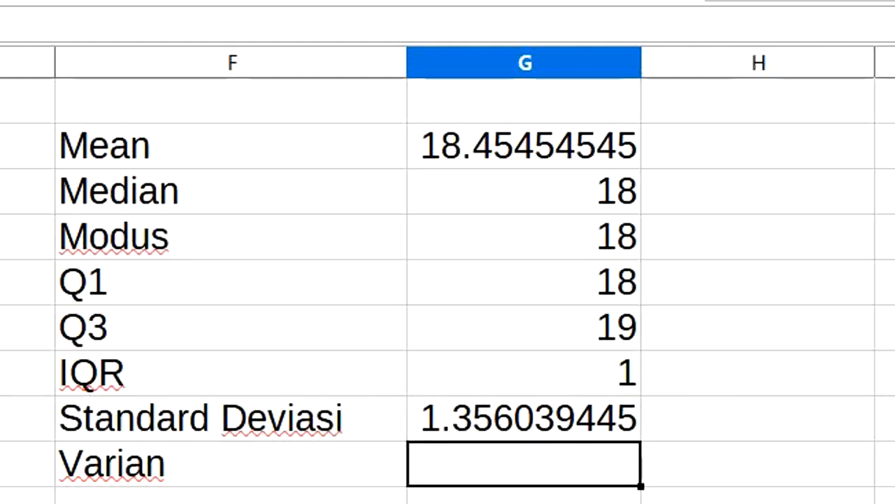
type("=")
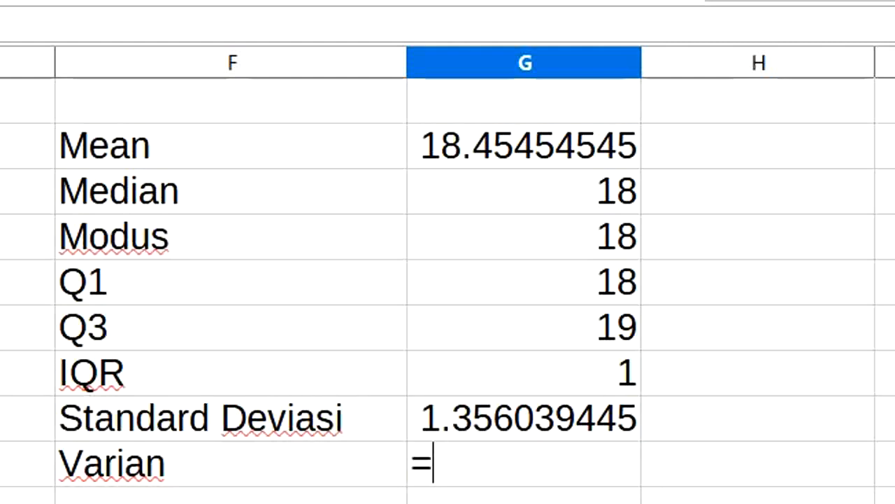
type("var")
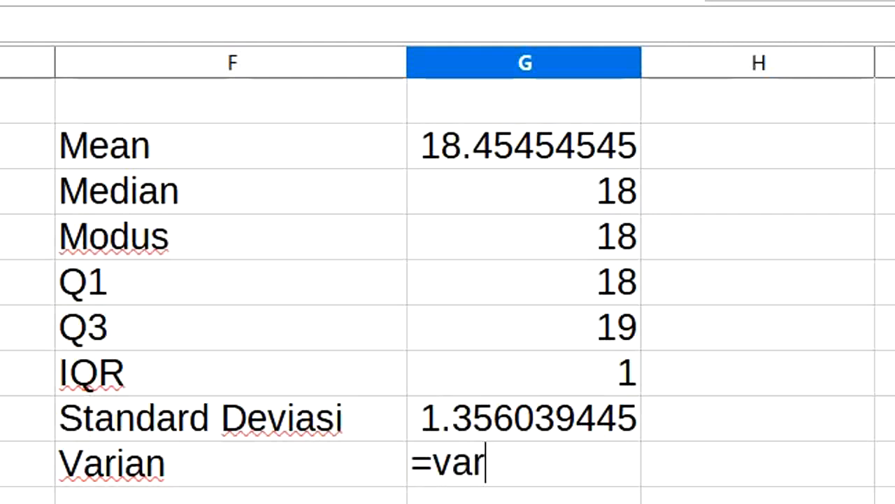
type(".p")
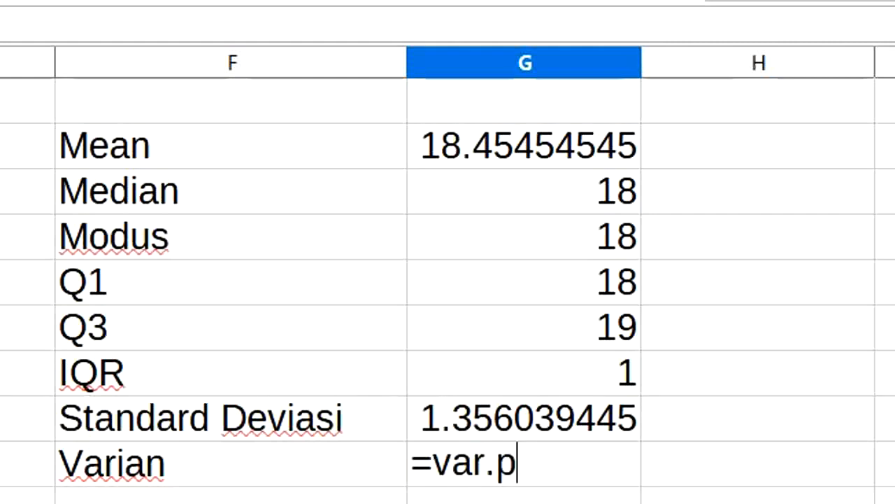
type("(")
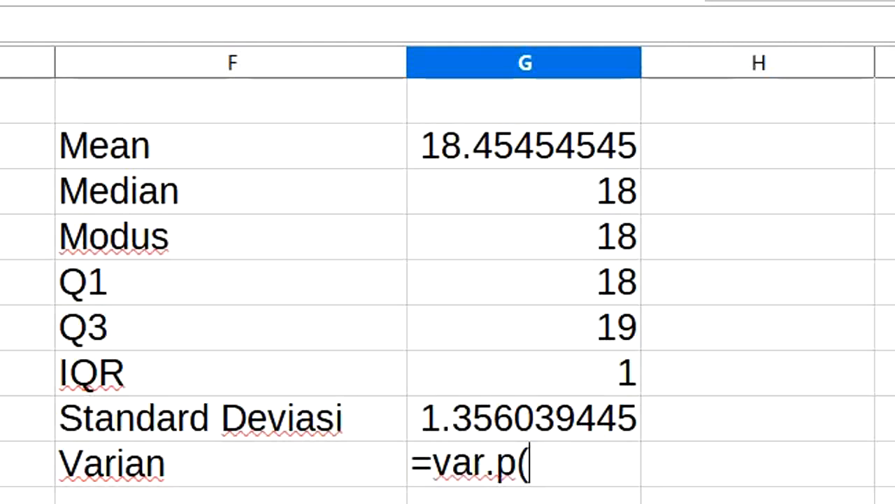
type("A2:A")
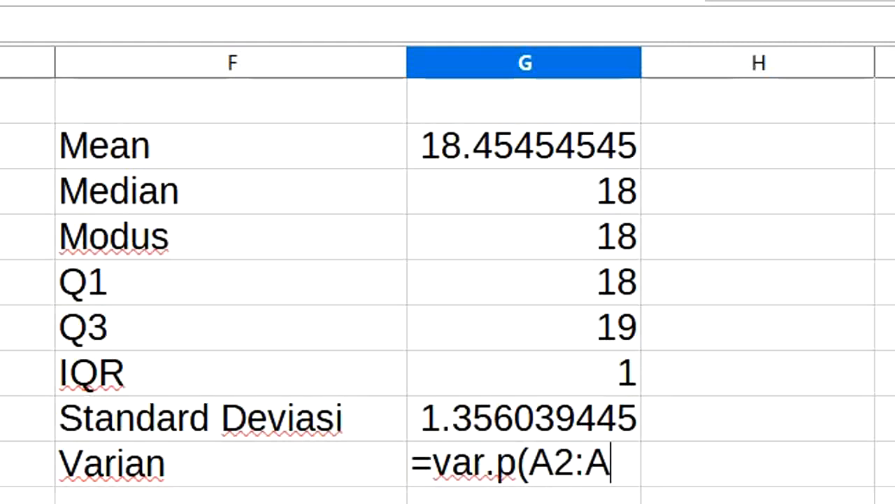
type("45)")
key("Return")
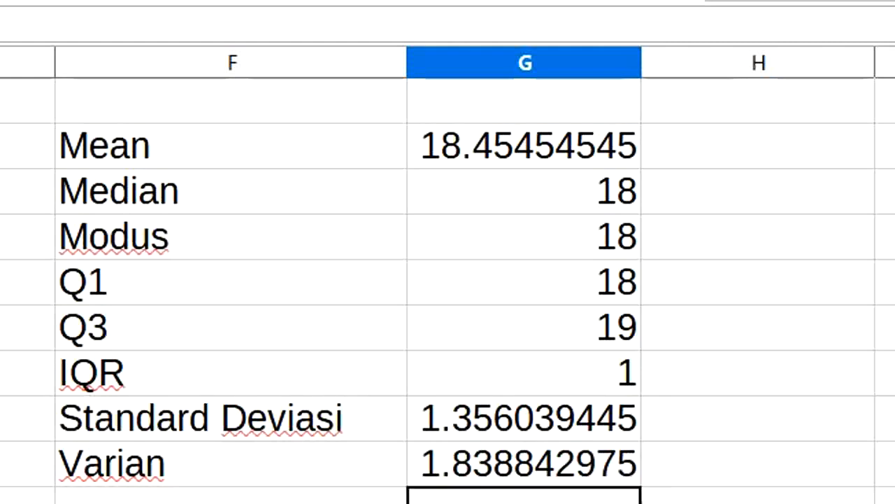
Step: Check the variance by squaring the standard deviation in H9 with =G8^2, and clear H9 again
key("Up")
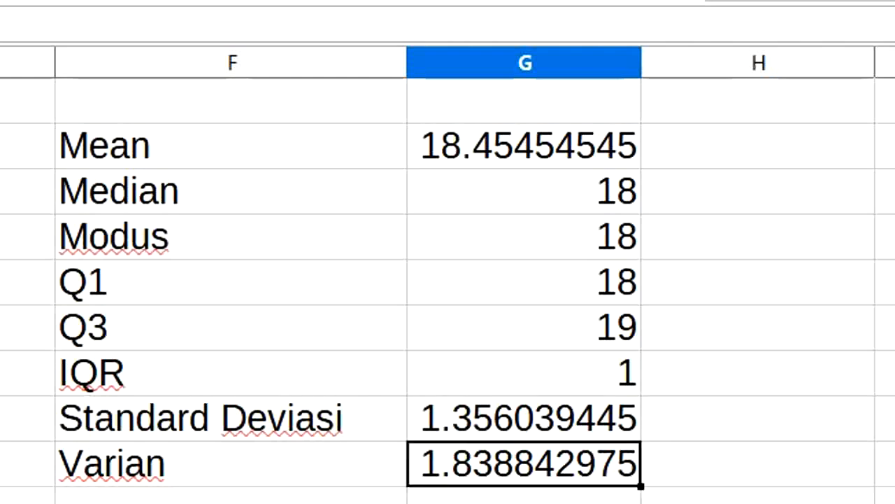
key("Right")
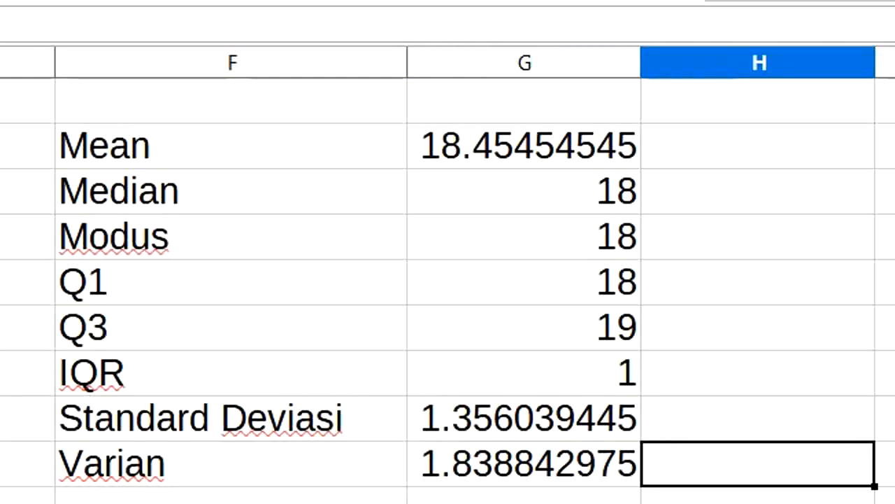
type("=")
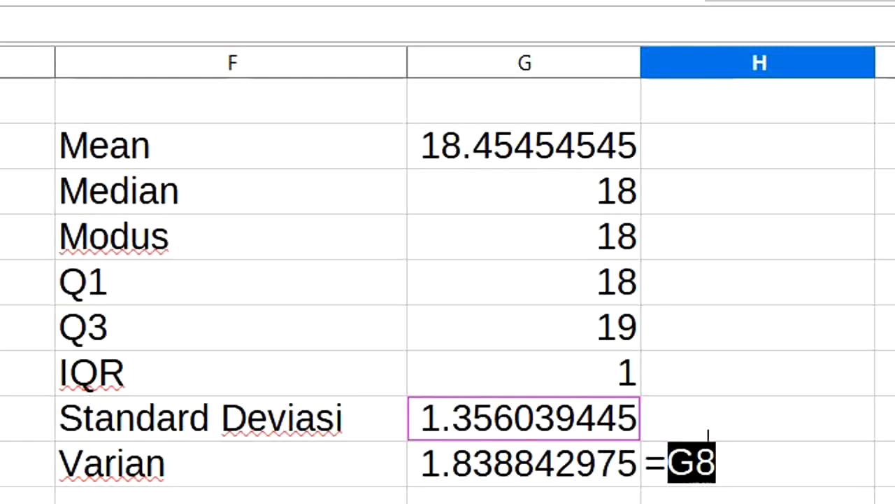
type("^")
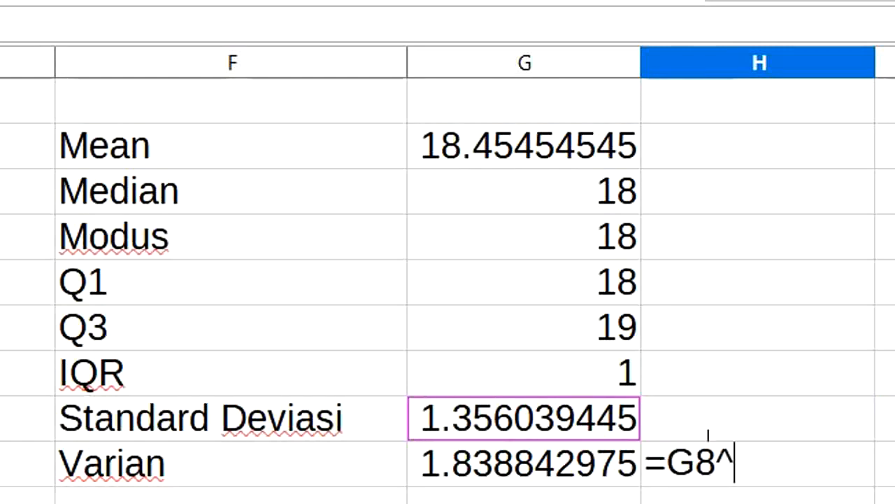
type("2")
key("Return")
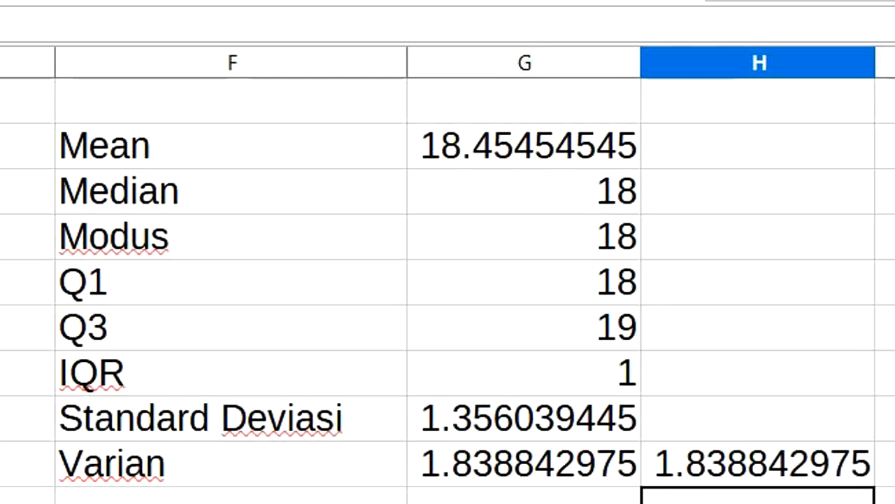
key("Up")
key("Delete")
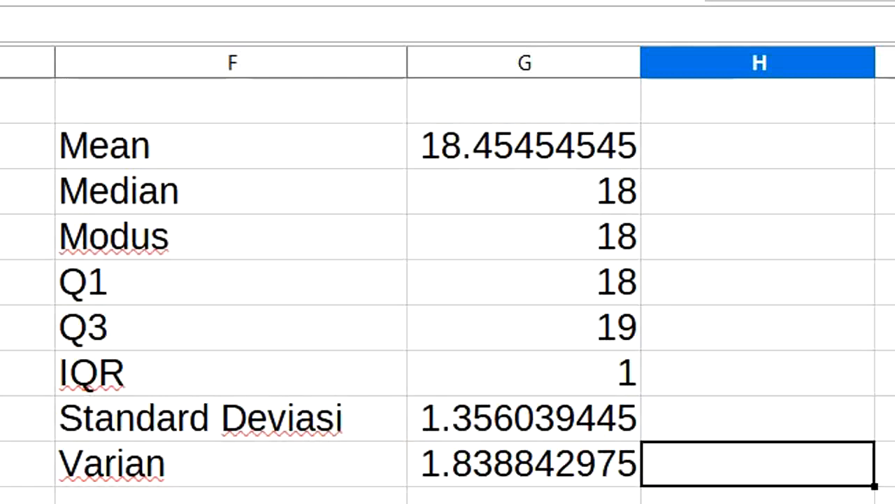
Step: Enter the labels SD sampel and Varian sampel in cells F10 and F11 below Varian
key("Down")
key("Left")
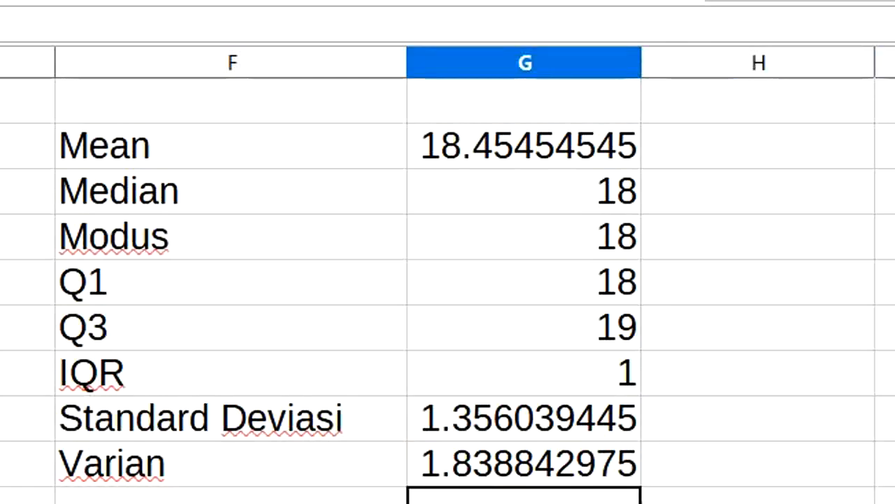
key("Left")
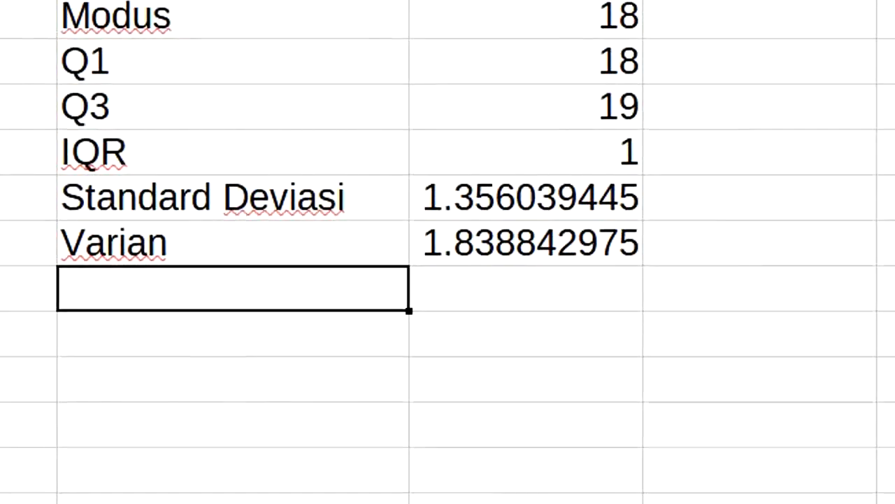
type("SD s")
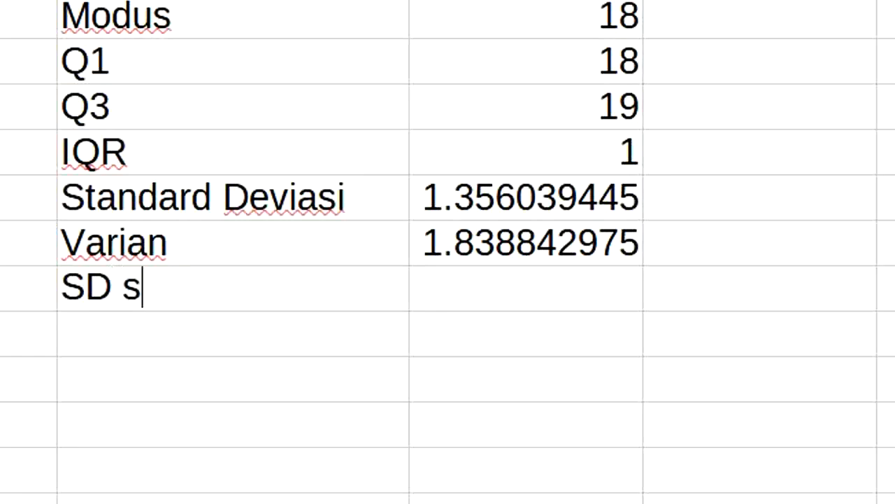
type("ampel")
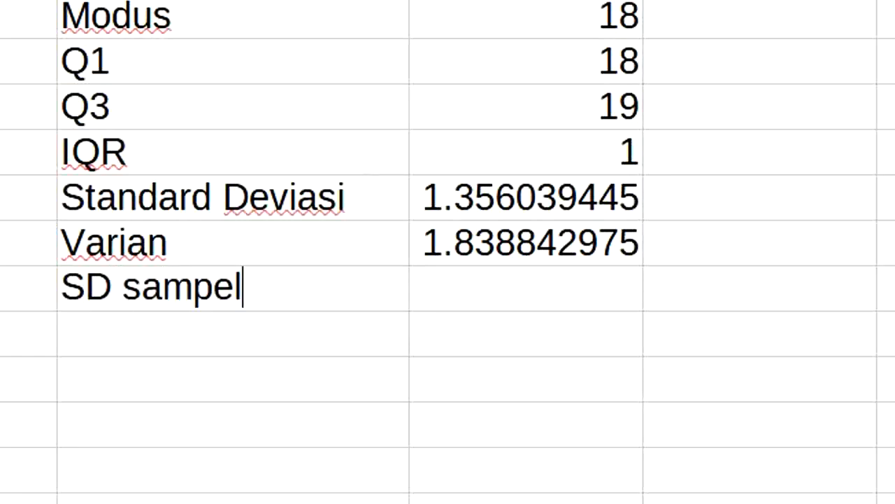
key("Return")
type("Va")
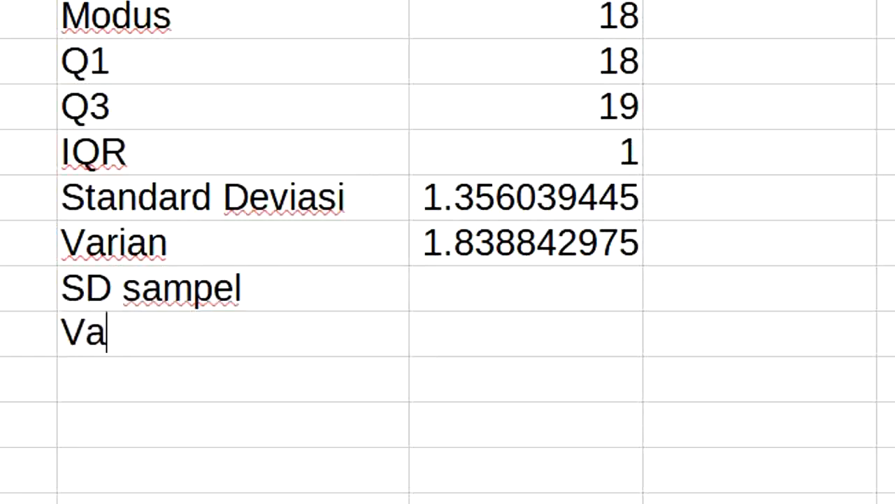
type("rian sampel")
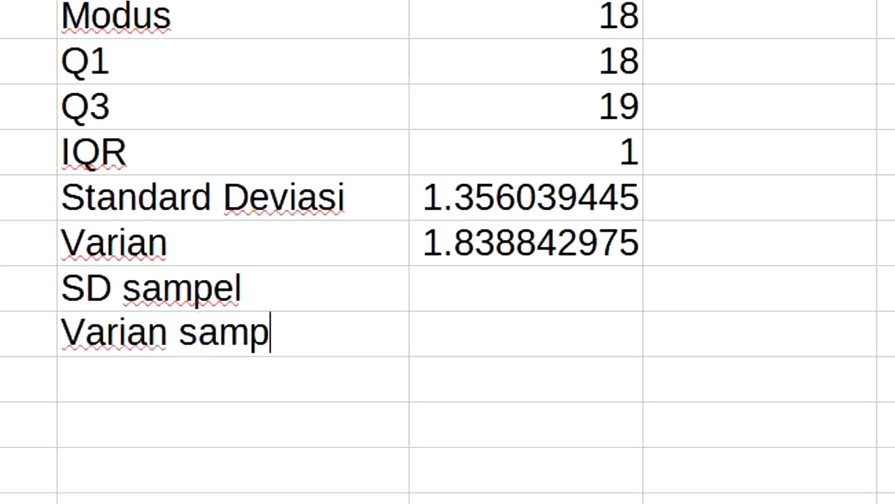
Step: Rename the label in F8 to SD populasi and the label in F9 to Varian populasi
key("Up")
key("Up")
key("Up")
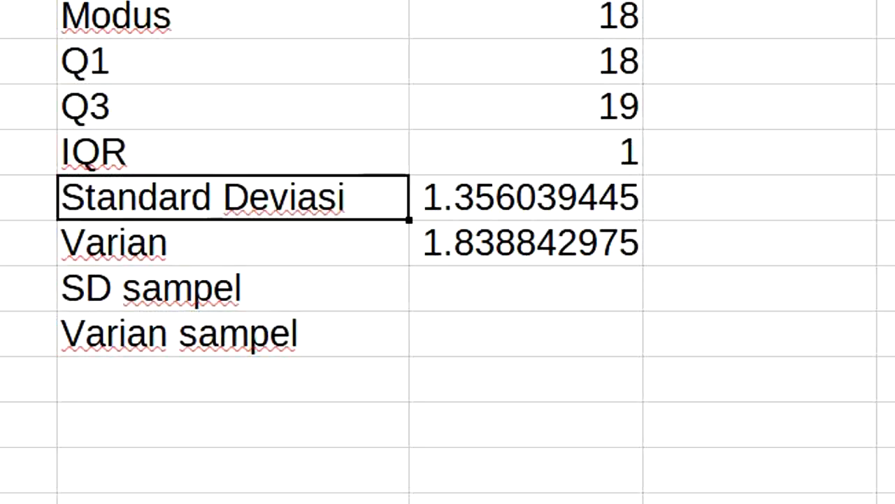
key("F2")
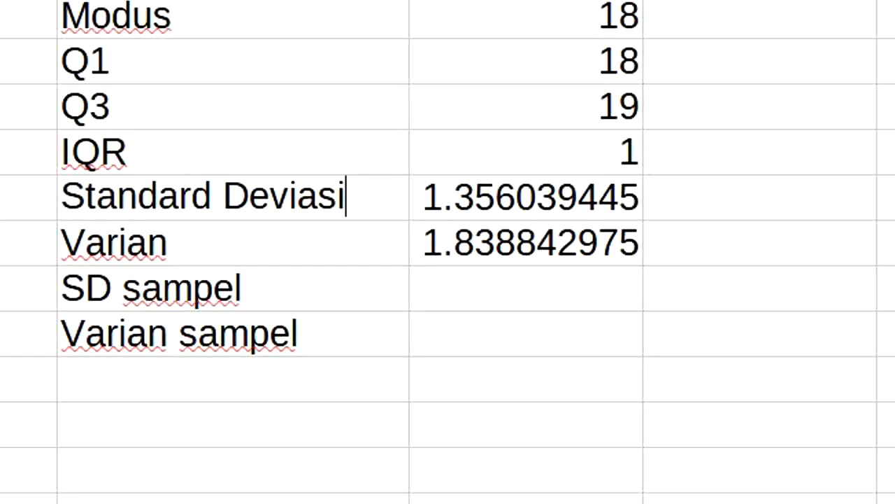
key("BackSpace")
key("BackSpace")
key("BackSpace")
key("BackSpace")
key("BackSpace")
key("BackSpace")
key("BackSpace")
key("BackSpace")
key("BackSpace")
key("BackSpace")
key("BackSpace")
key("BackSpace")
key("BackSpace")
key("BackSpace")
key("BackSpace")
key("BackSpace")
type("SD populasi")
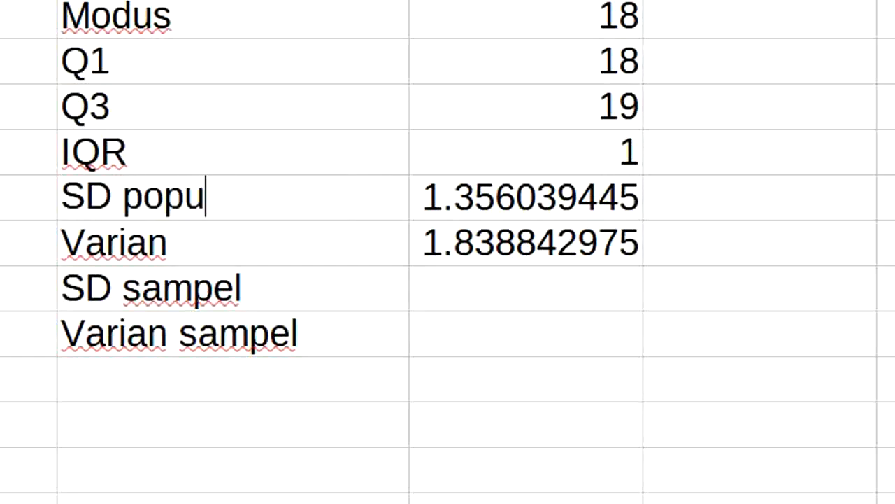
key("Return")
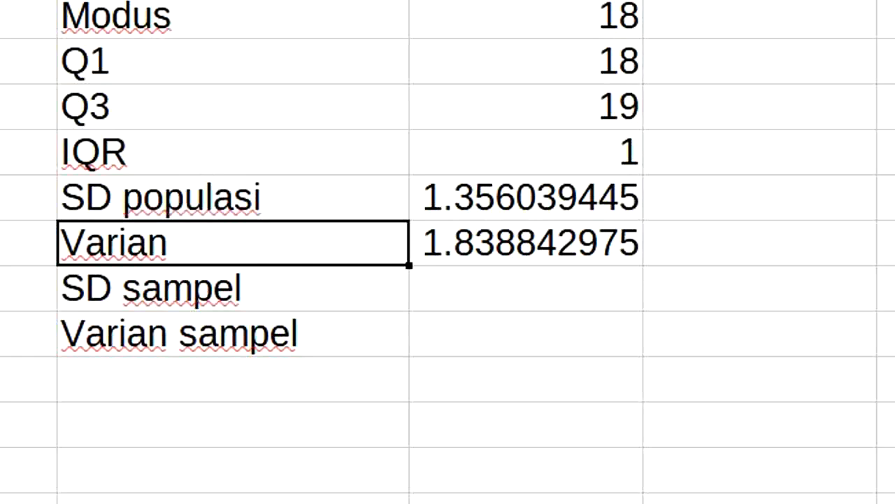
key("F2")
type("populasi")
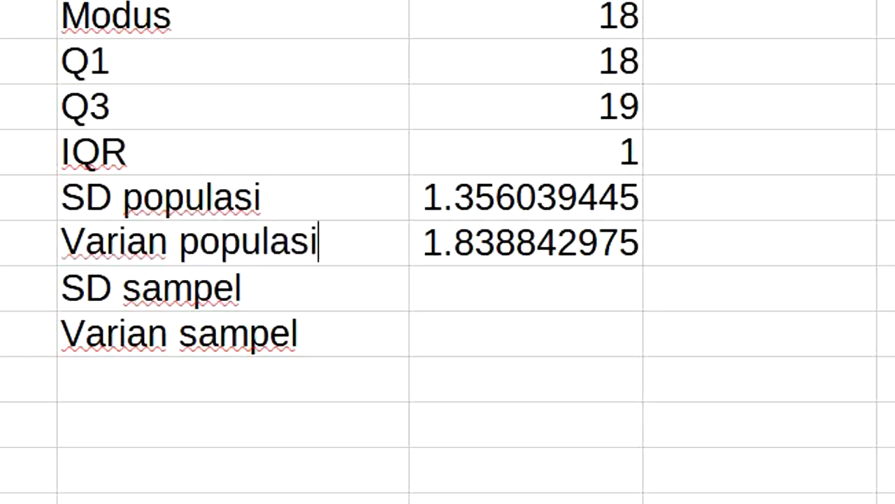
key("Return")
Step: Calculate the sample standard deviation of the Usia values in G10 with =stdev.s(A2:A45)
key("Right")
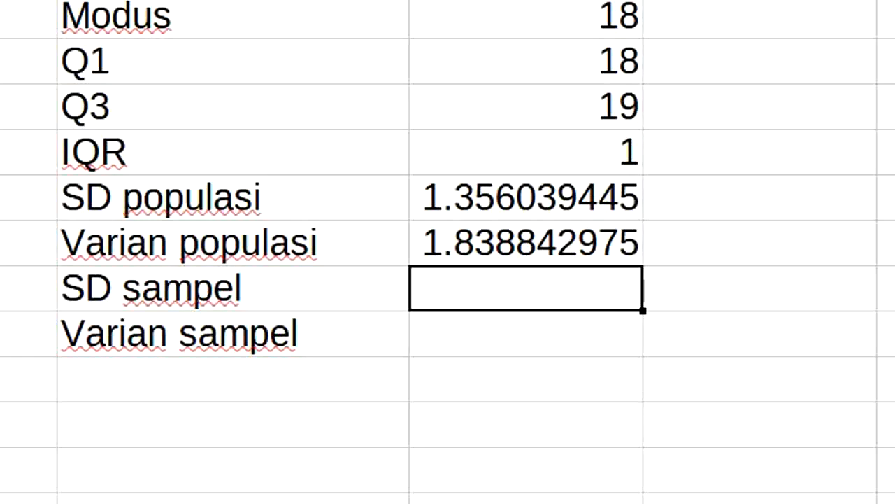
type("=stdev")
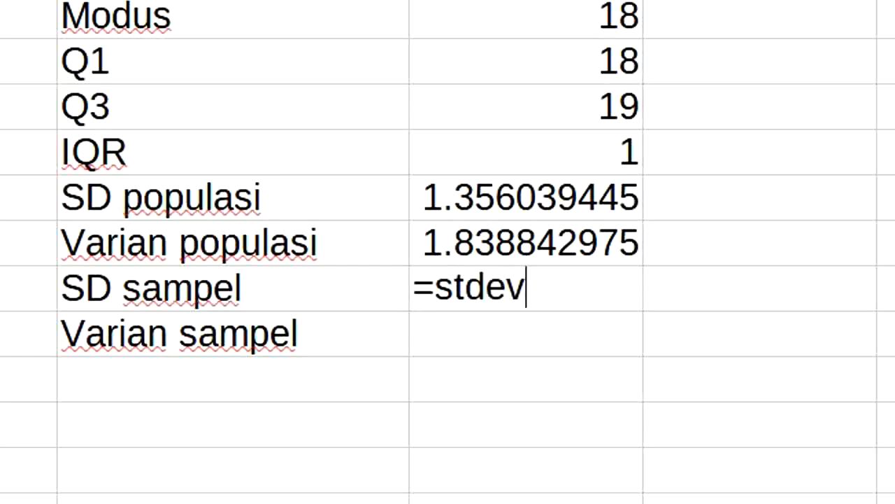
type(".s(")
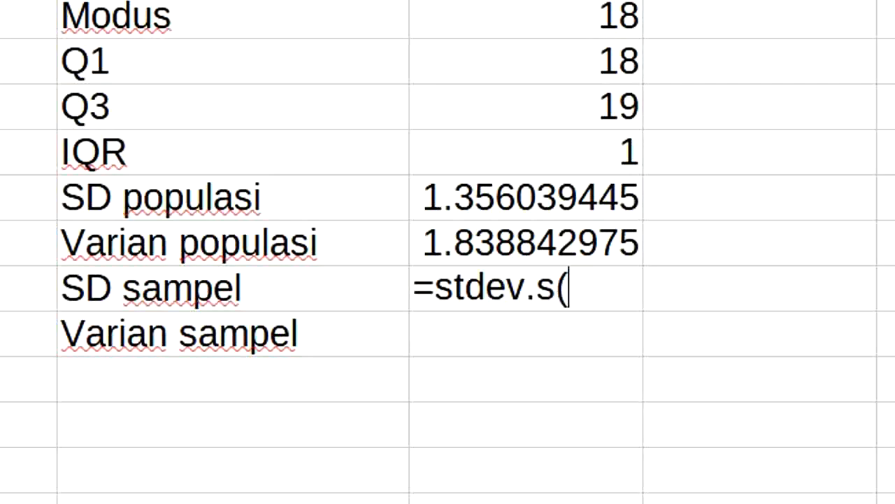
type("A")
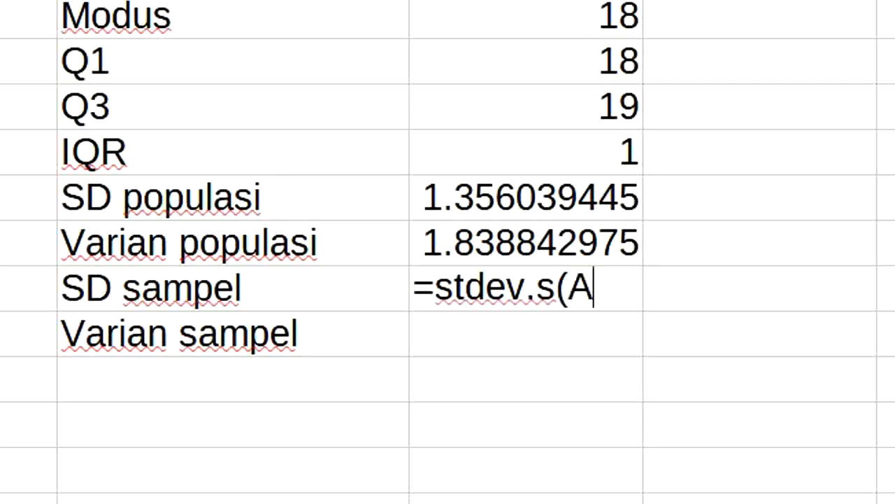
type("2:A45)")
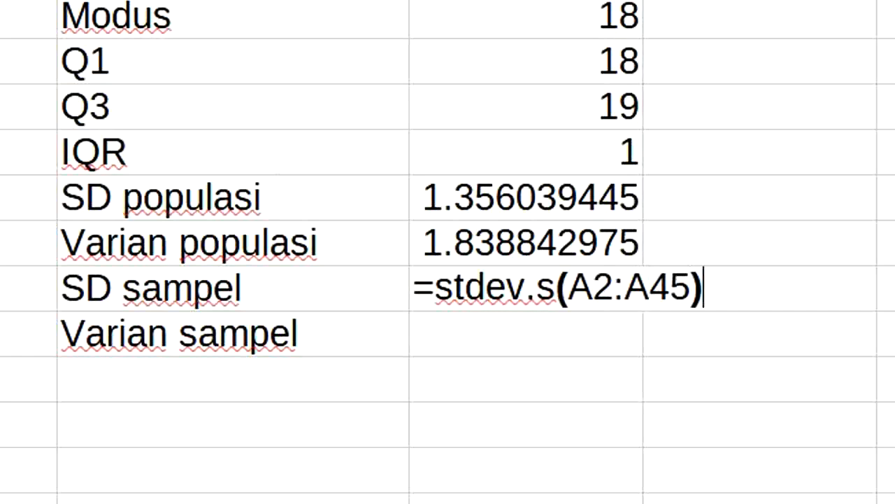
key("Return")
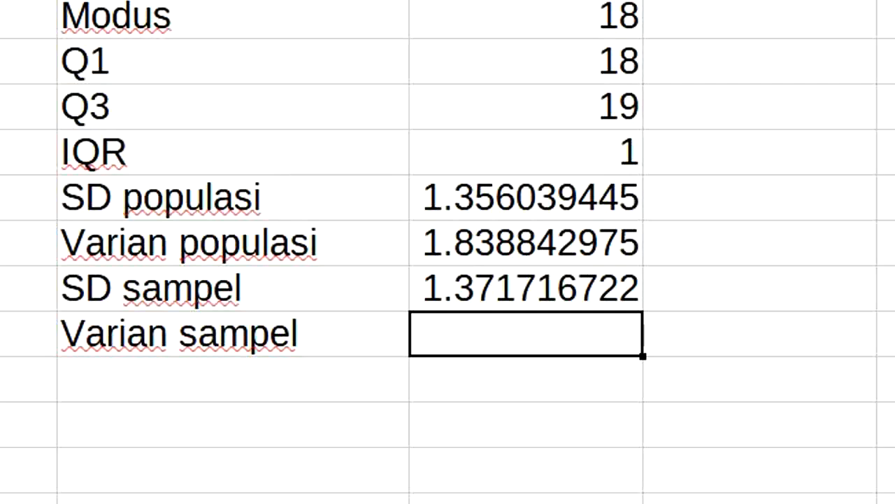
Step: Calculate the sample variance of the Usia values in G11 with =var.s(A2:A45)
type("=")
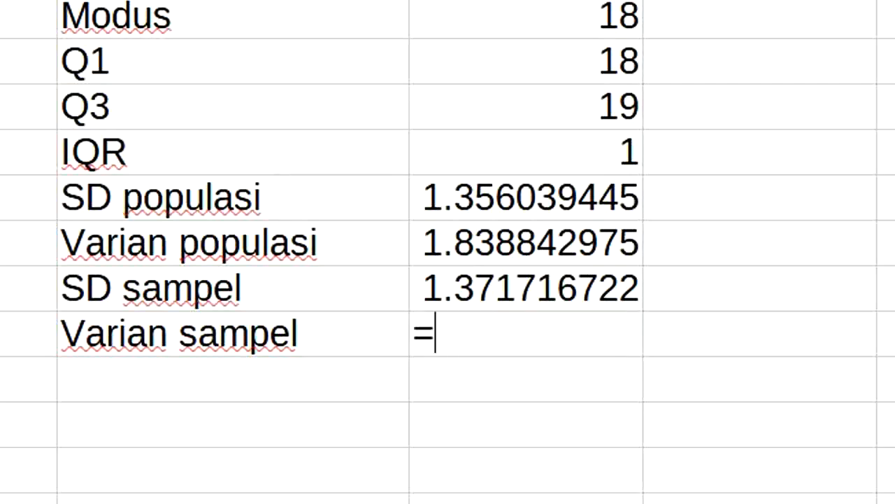
type("var.s(")
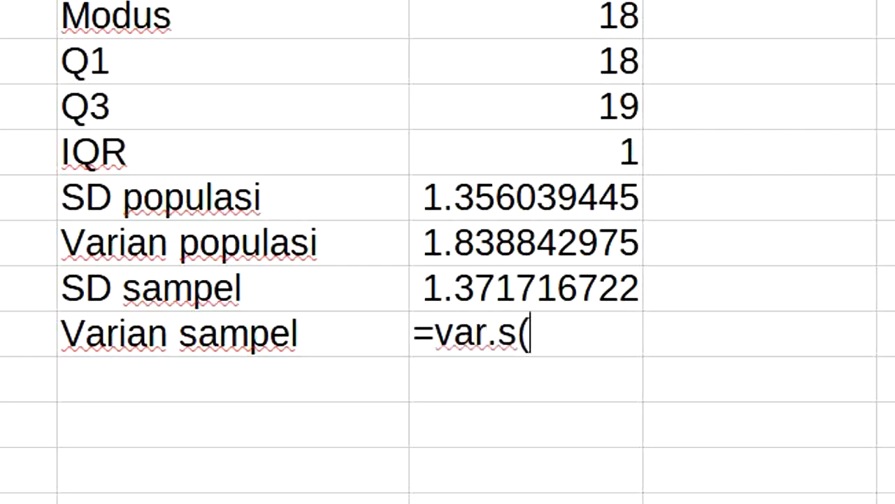
type("A2")
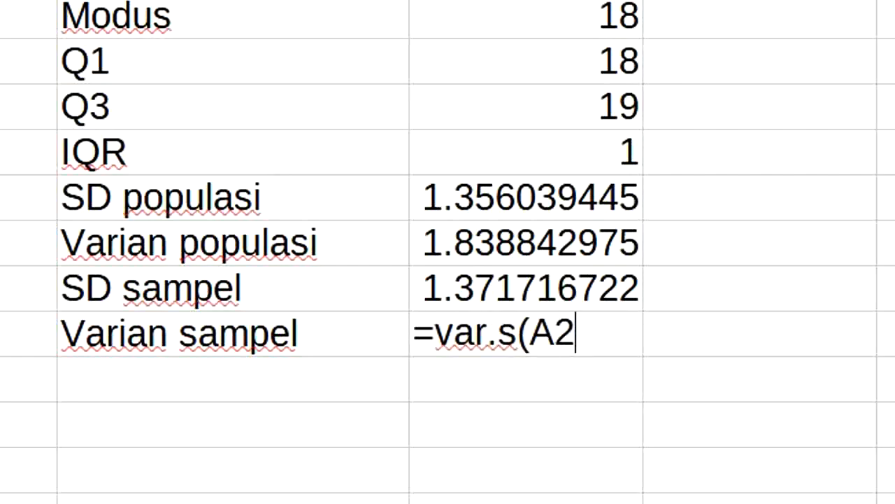
type(":a")
key("BackSpace")
type("A")
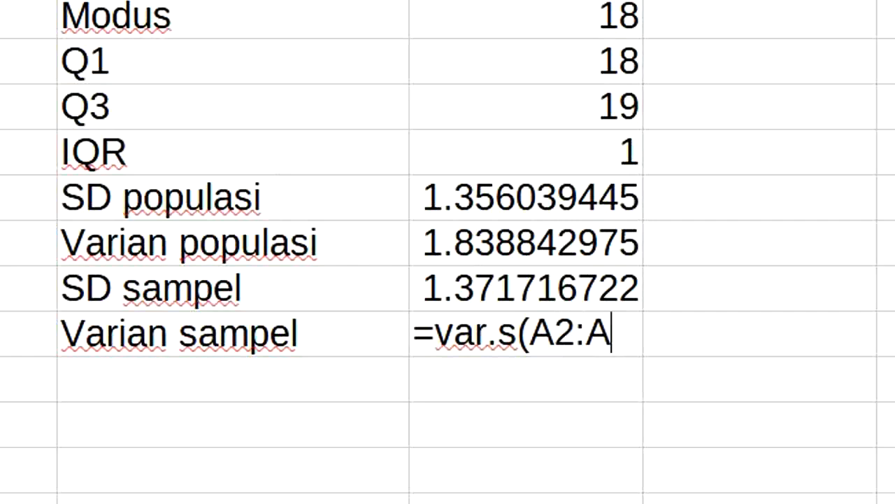
type("45)")
key("Return")
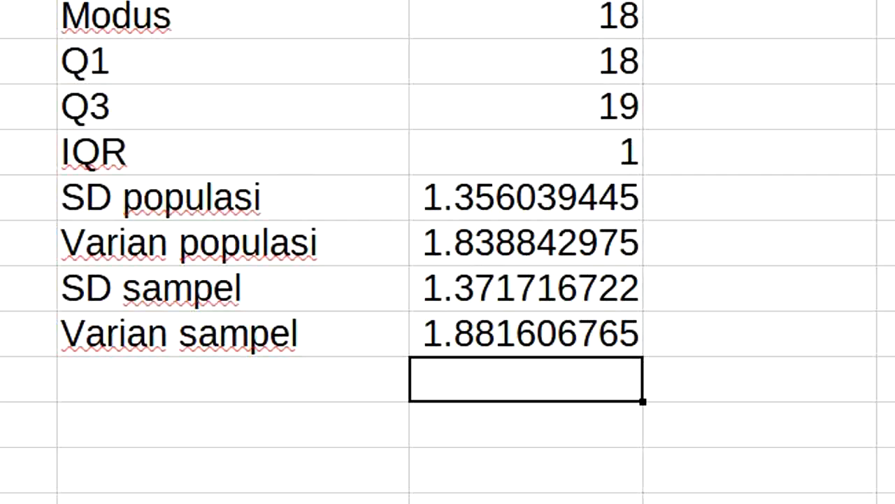
Step: Enter the labels Kurtosis and Skewness in cells F12 and F13 below Varian sampel
key("Left")
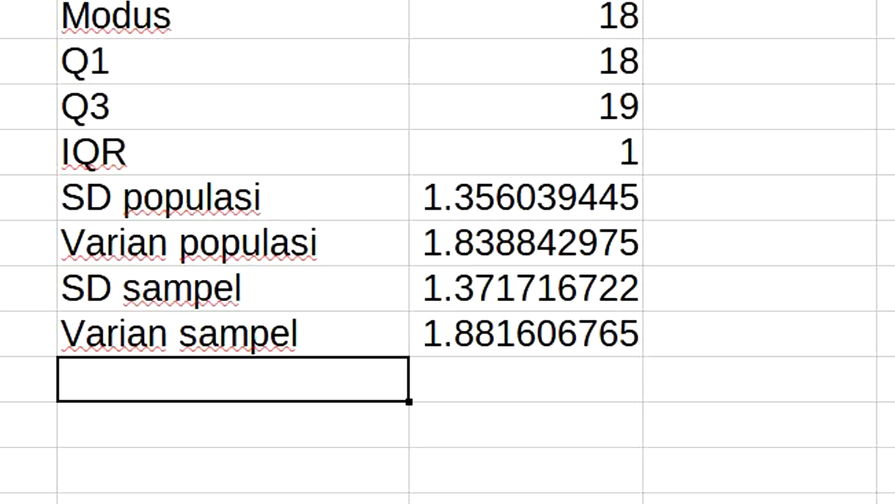
type("Kurtosis")
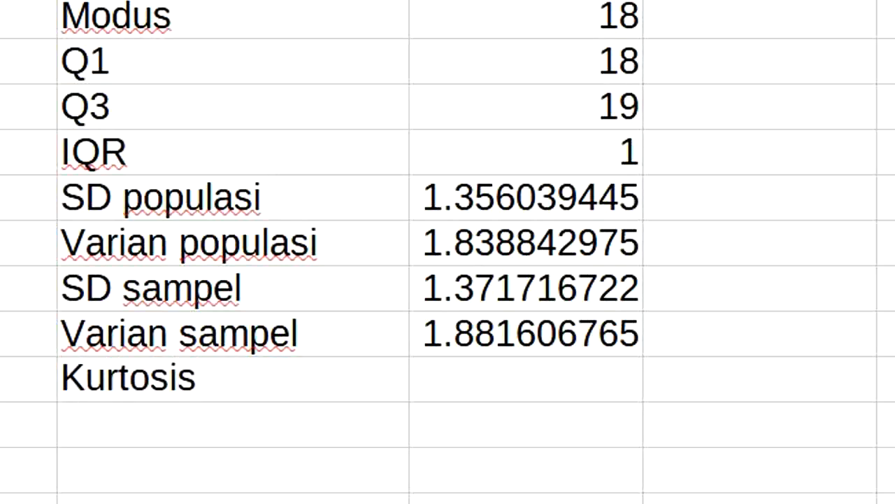
key("Return")
type("Skewness")
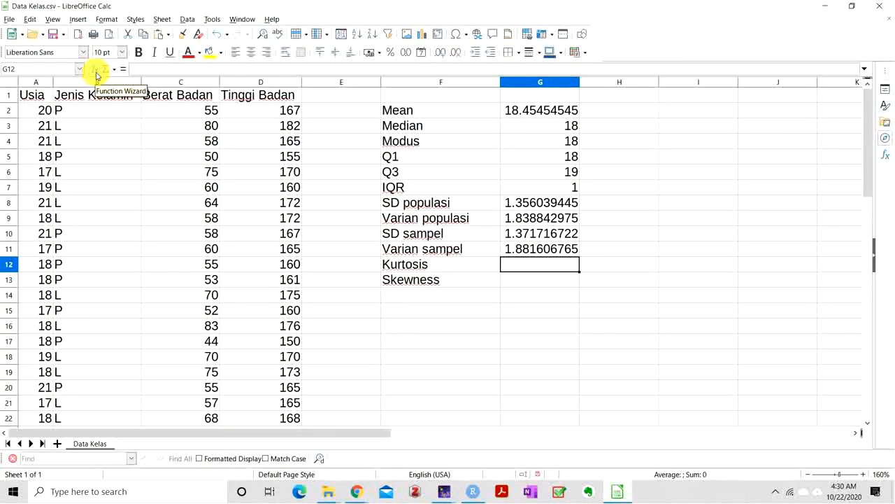
Step: Use the Function Wizard to find KURT and calculate the kurtosis of A2:A45 in G12
left_click(97, 70)
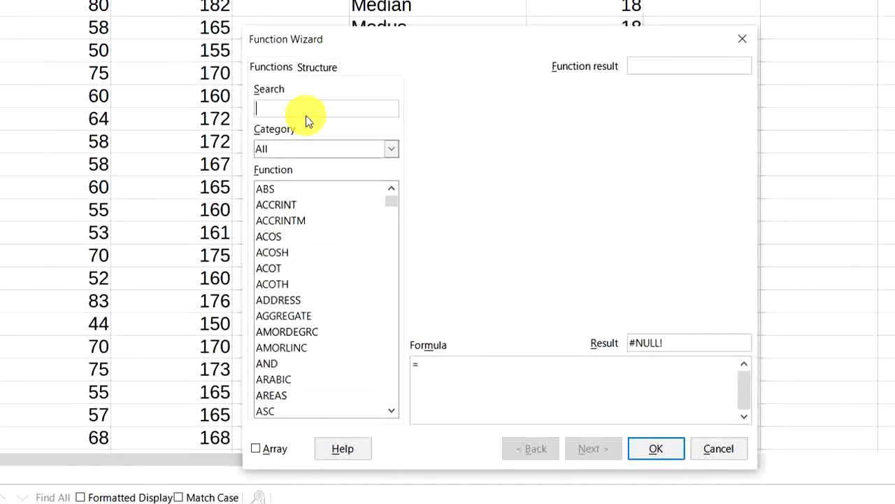
type("kurt")
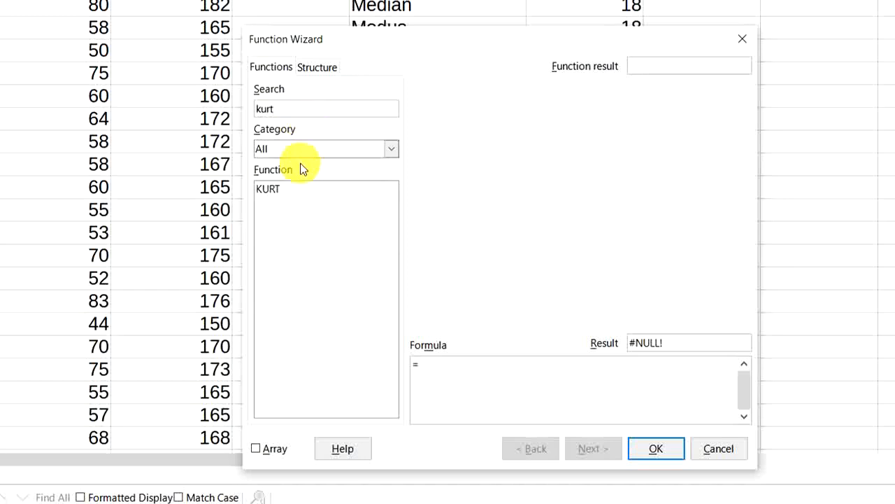
left_click(274, 191)
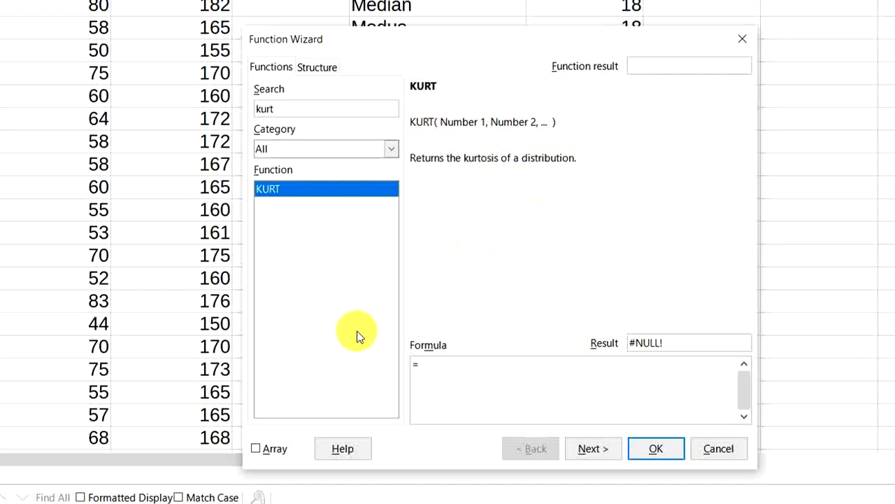
double_click(293, 198)
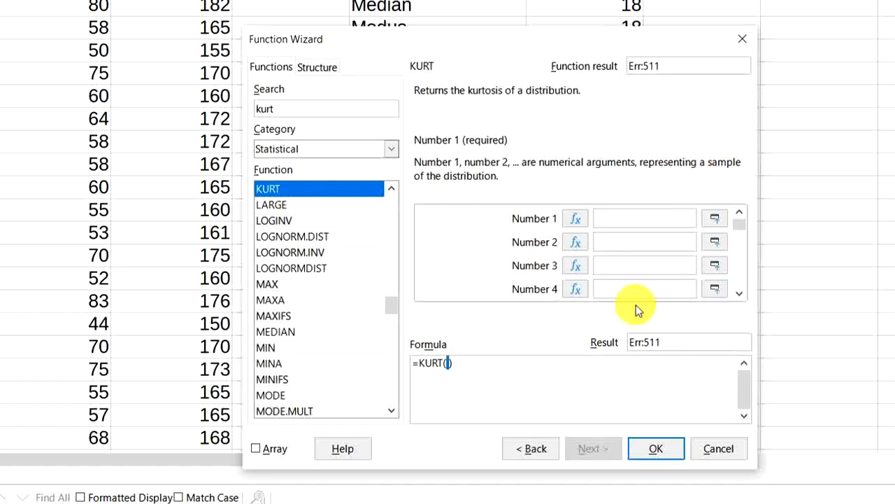
left_click(630, 218)
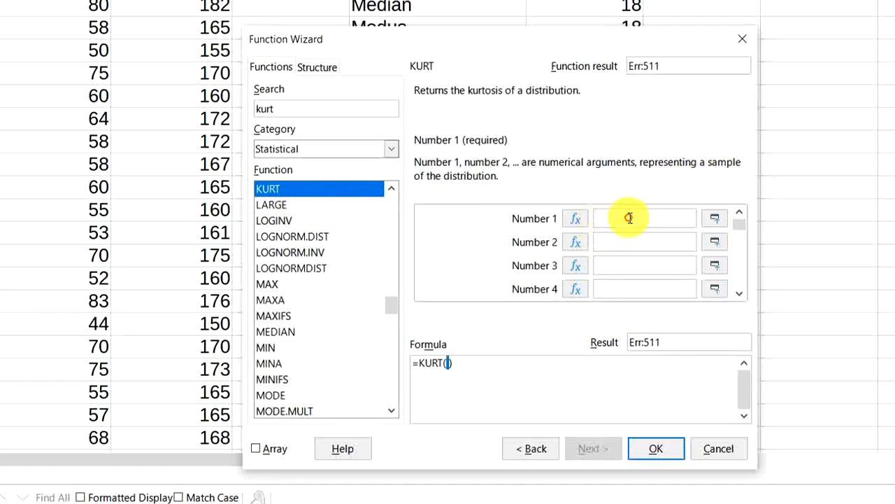
type("A2")
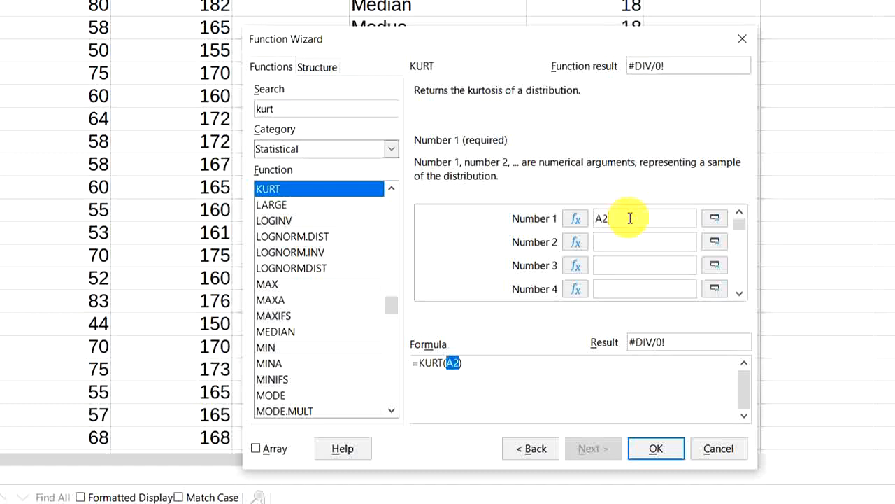
type(":A45")
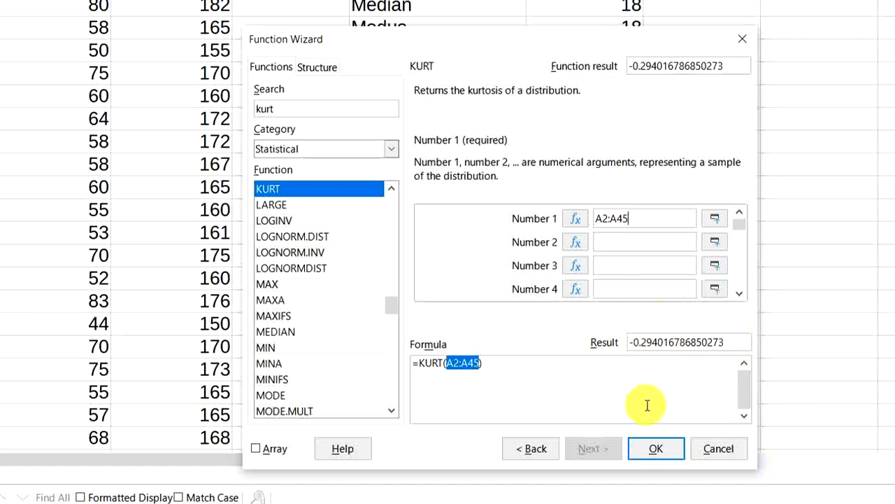
left_click(657, 448)
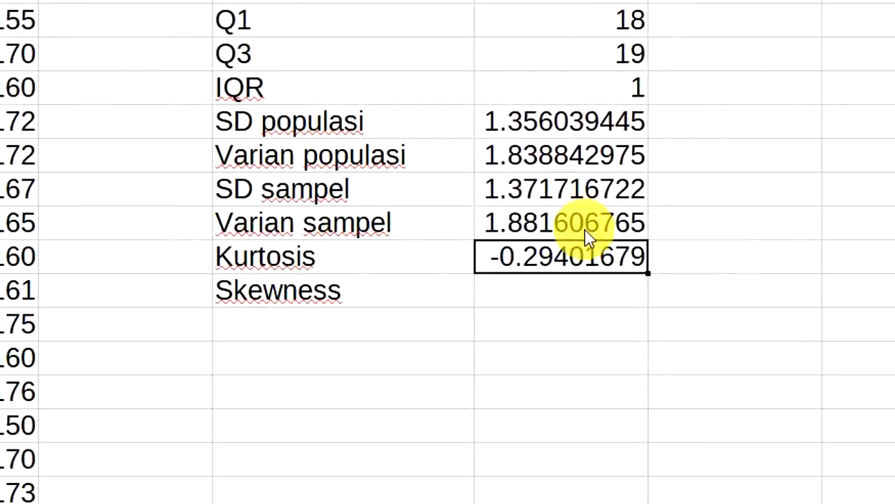
Step: Calculate the skewness of the Usia values in G13 with =skew(A2:A45)
left_click(576, 292)
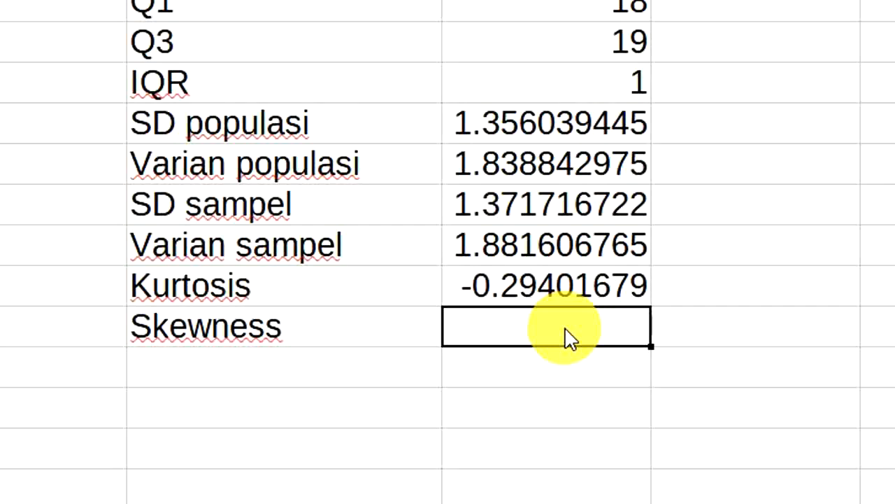
type("skew")
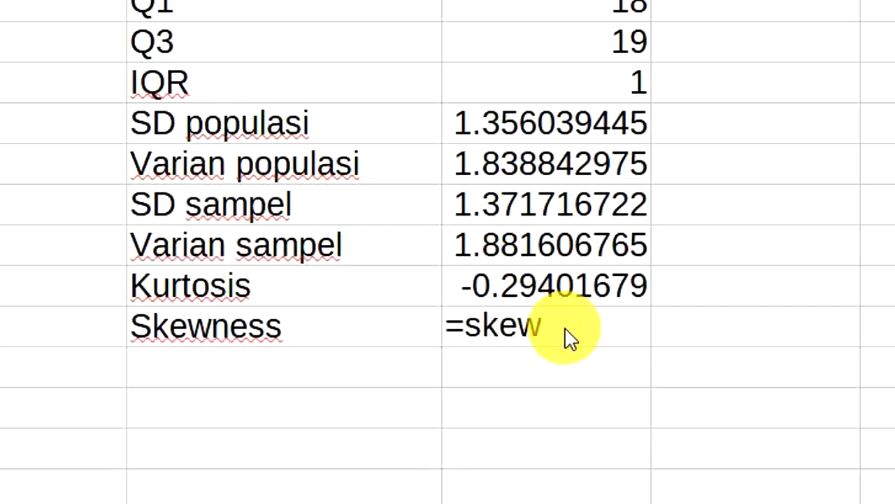
type("(A2:A4")
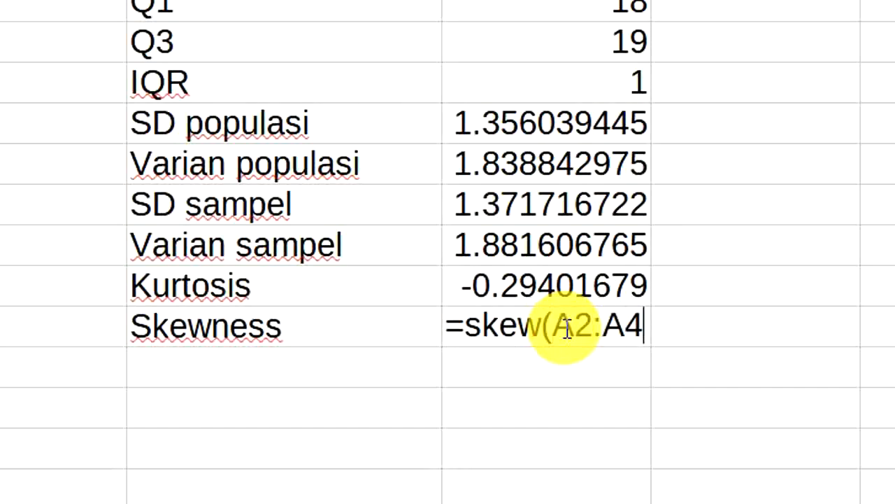
type("5)")
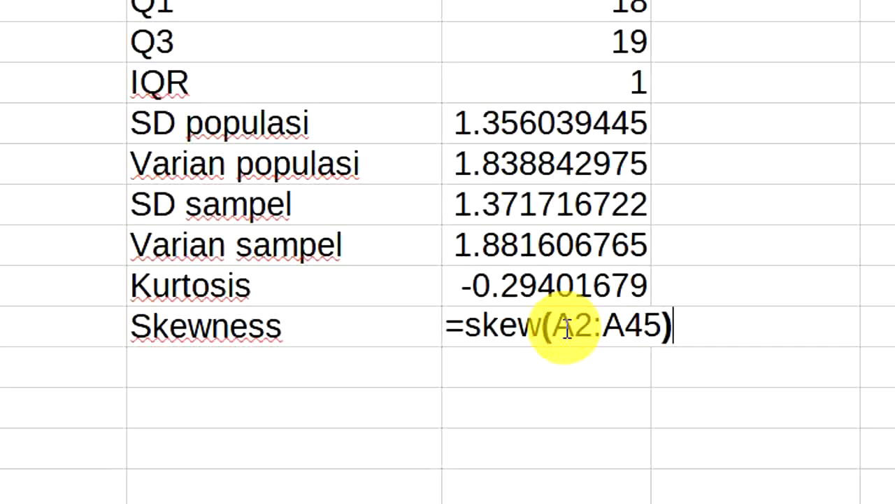
key("Return")
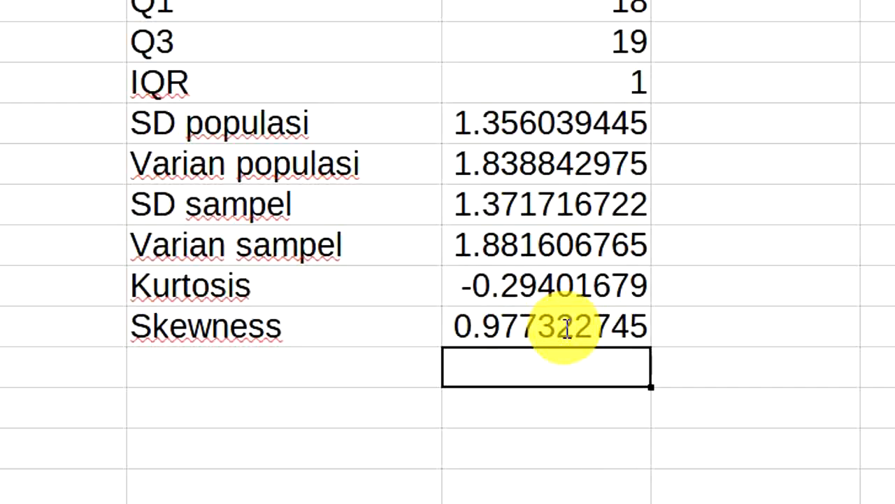
left_click(878, 204)
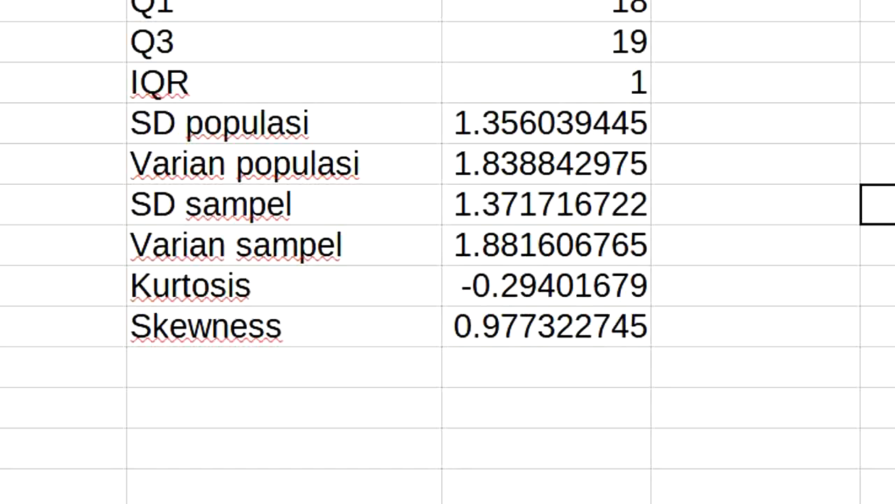
Step: Enter the labels Range, Maksimum and Minimum in cells F14 to F16 below Skewness
left_click(274, 382)
type("Range")
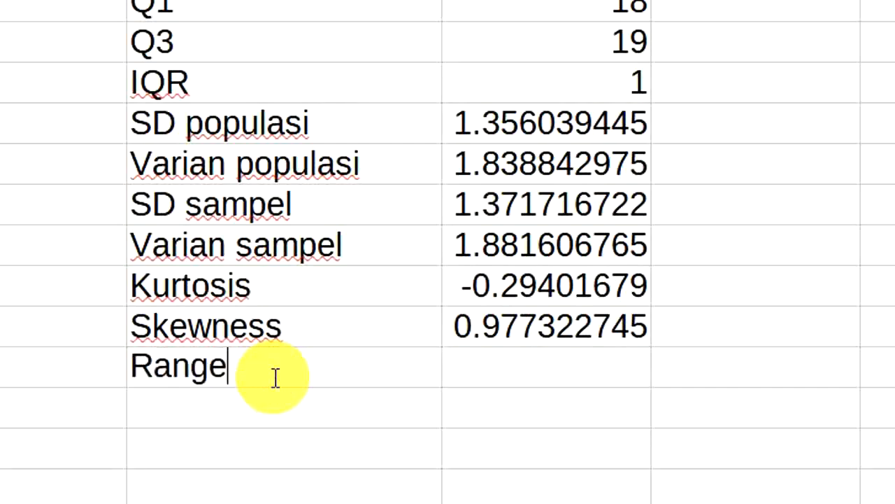
key("Return")
type("Ma")
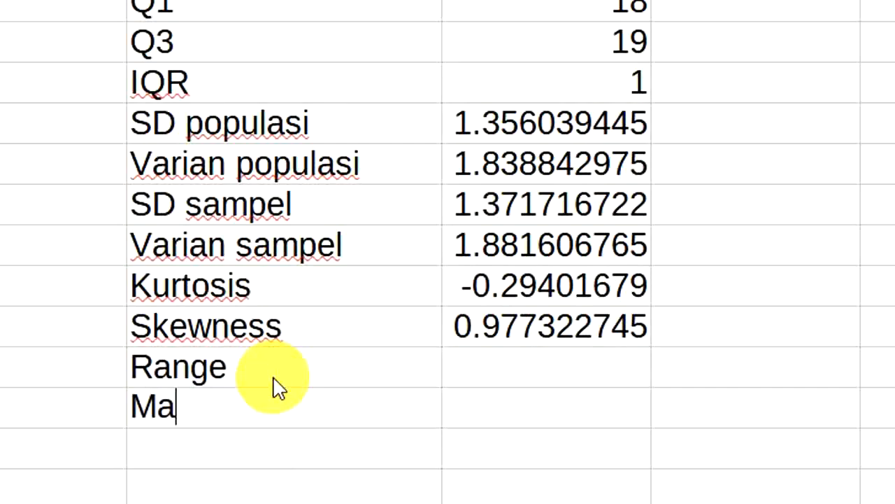
type("ksimum")
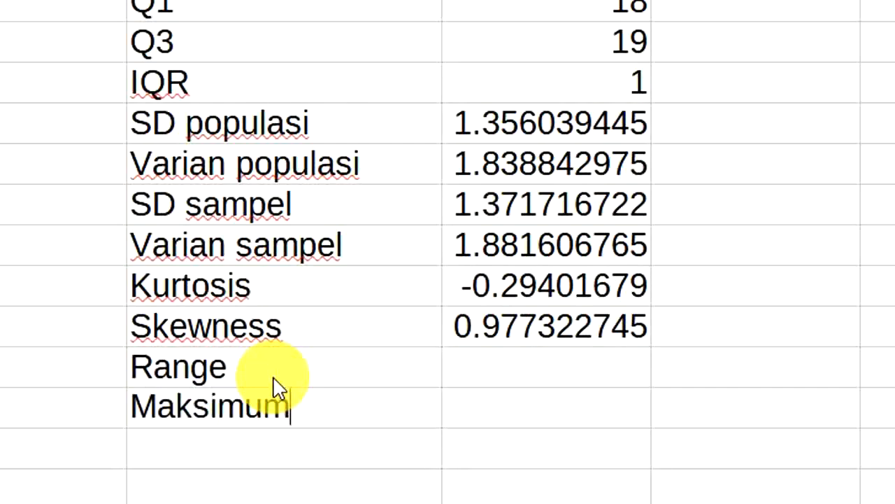
key("Return")
type("Minimum")
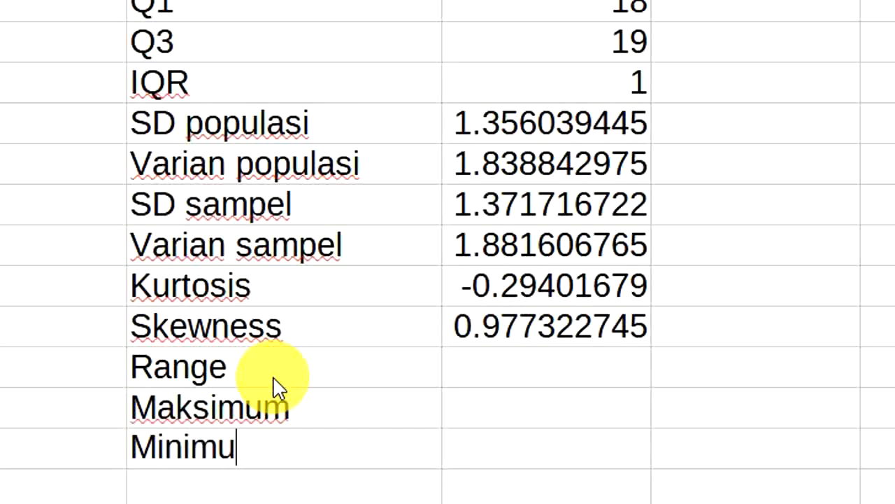
key("Return")
Step: Calculate the minimum of the Usia values in G15 with =min(A2:A45)
key("Up")
key("Up")
key("Right")
type("=")
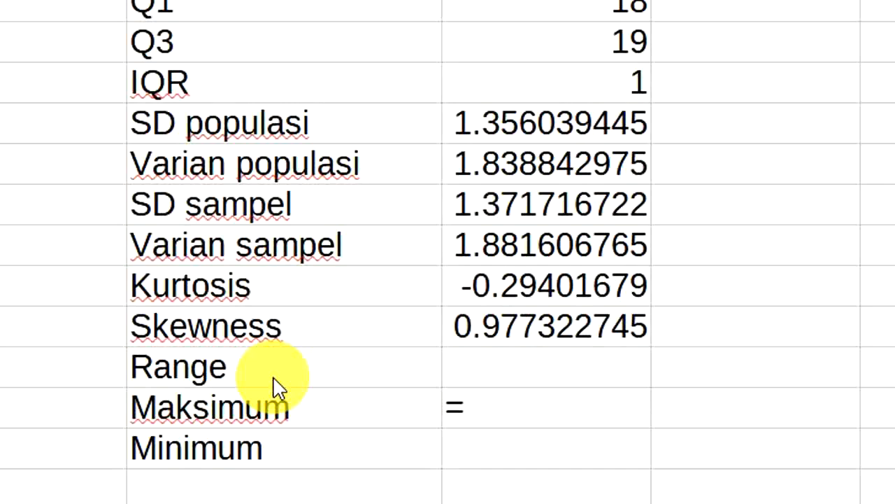
type("min(")
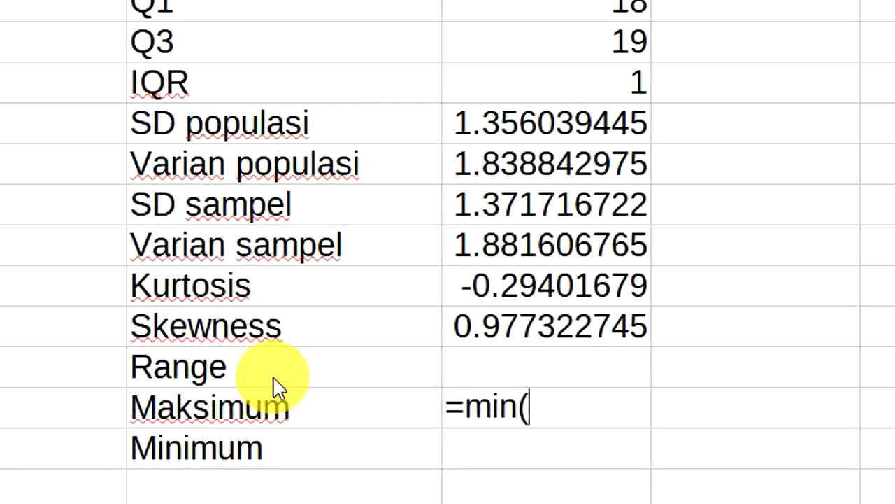
type("A2:A45)")
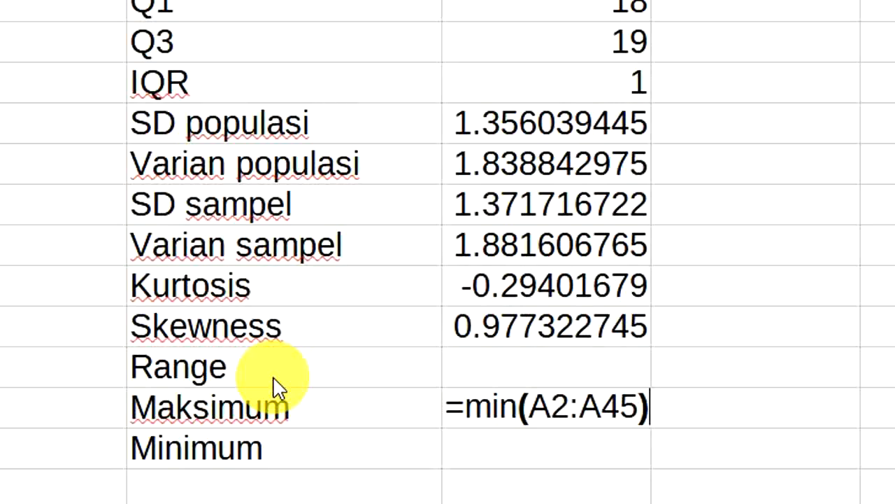
key("Return")
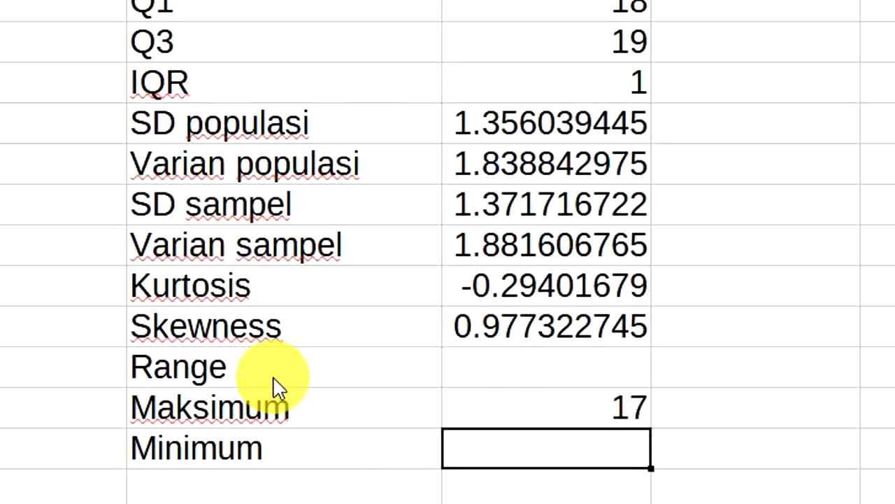
Step: Calculate the maximum of the Usia values in G16 with =max(A2:A45)
type("=ma")
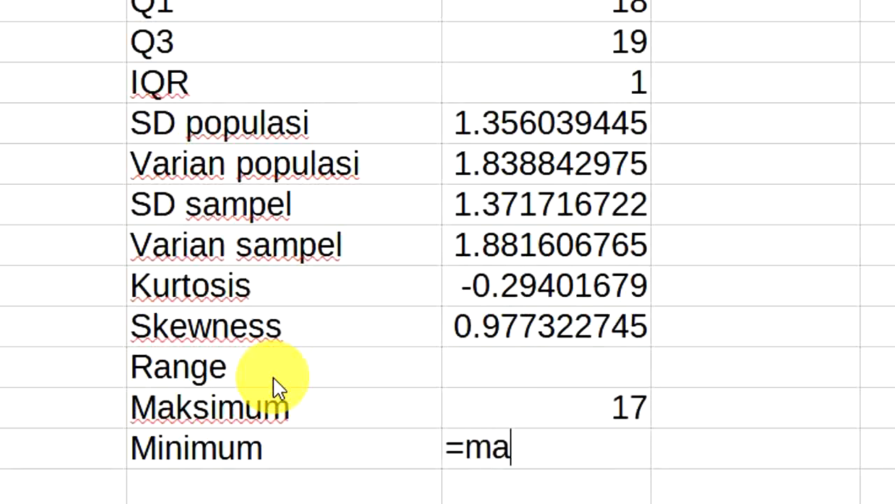
type("x(A")
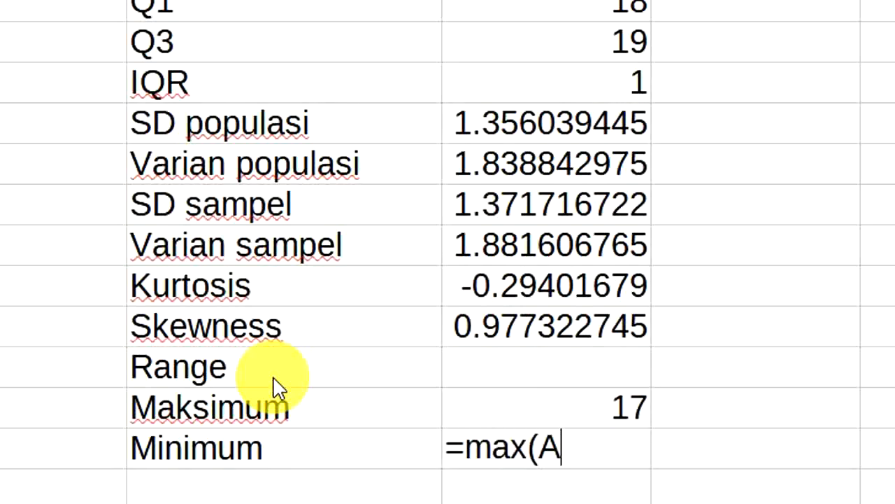
type("2:A")
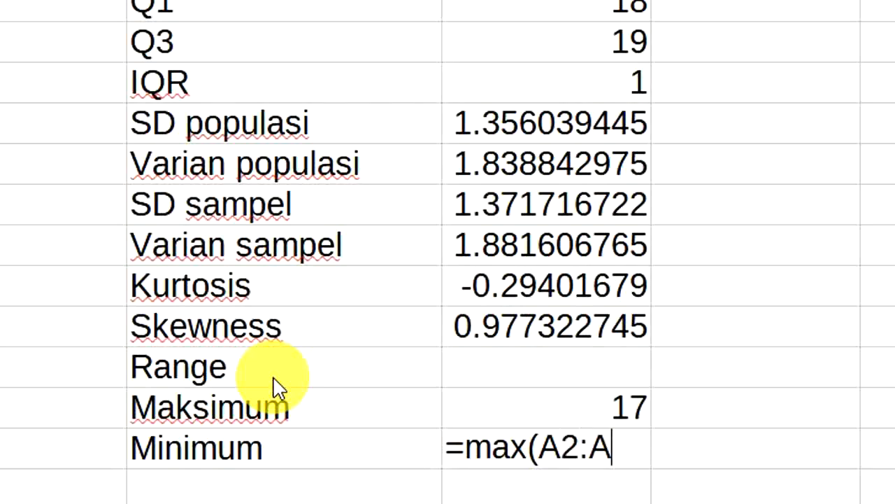
type("45)")
key("Return")
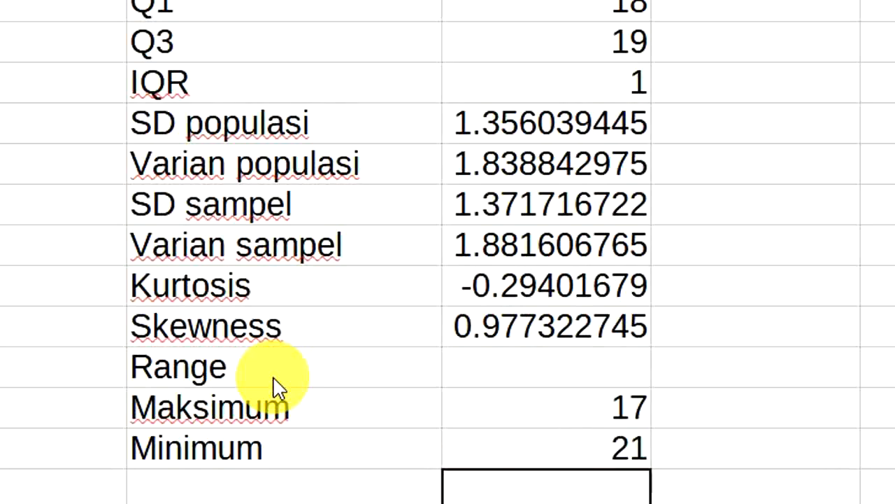
Step: Calculate the range in G14 by subtracting the minimum in G15 from the maximum in G16
key("Up")
key("Up")
key("Up")
type("=")
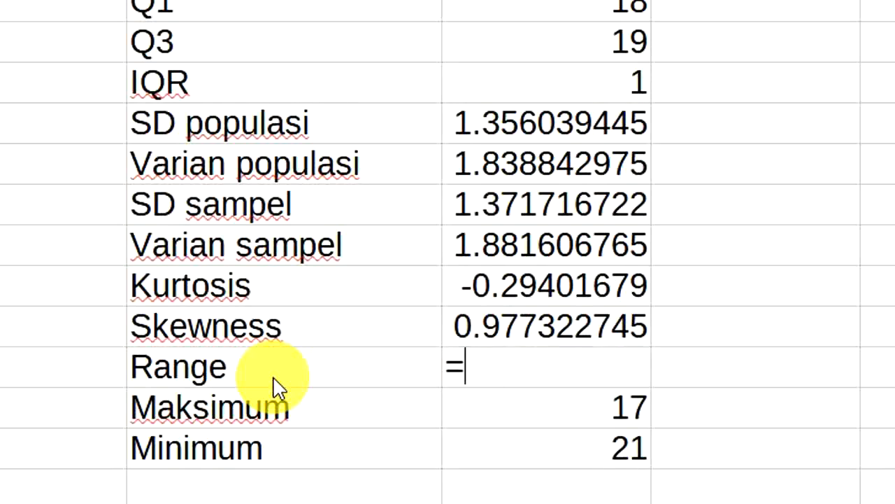
key("Down")
key("Down")
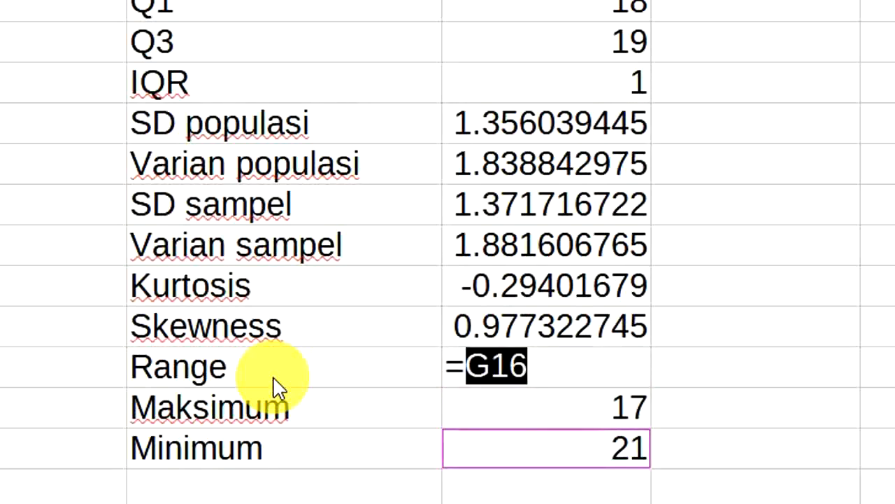
type("-")
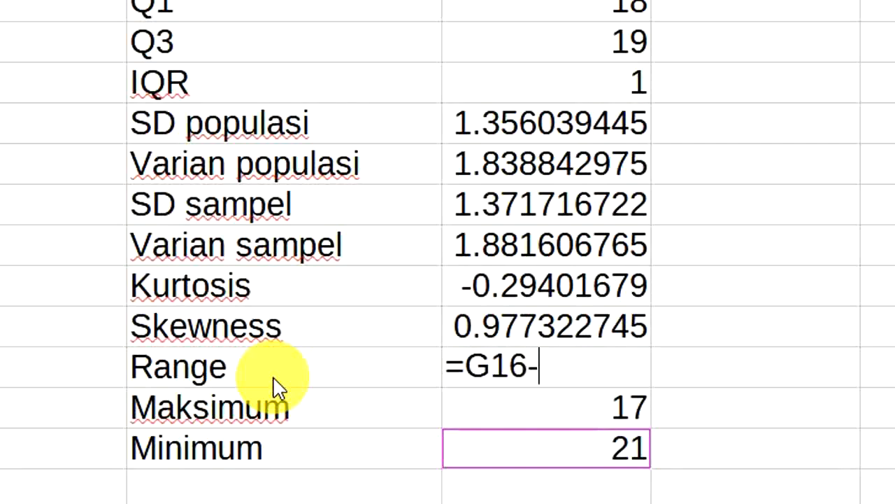
key("Down")
key("Return")
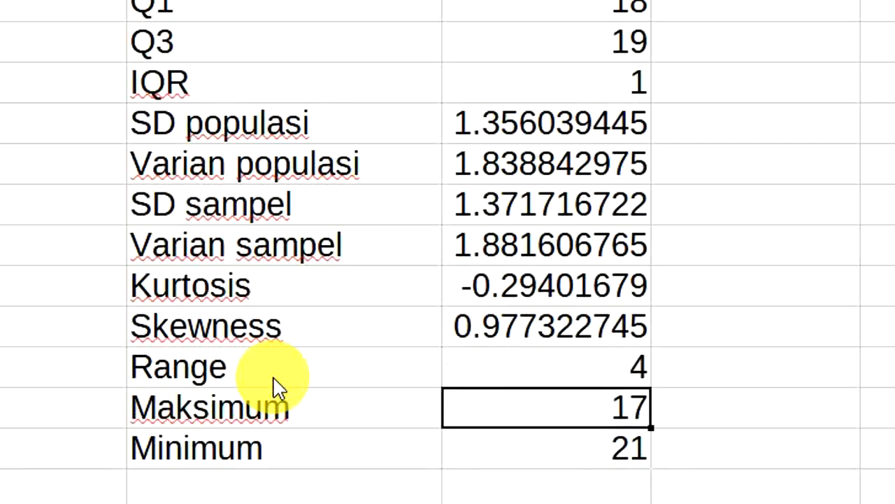
Step: Move the Minimum label from F16 up to F15, overwriting the Maksimum label there
key("Left")
key("Down")
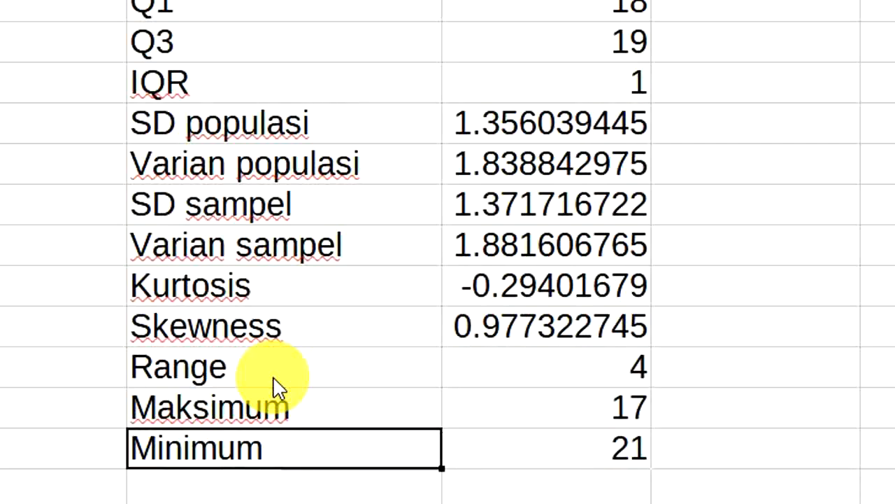
key("ctrl+x")
key("Up")
key("ctrl+v")
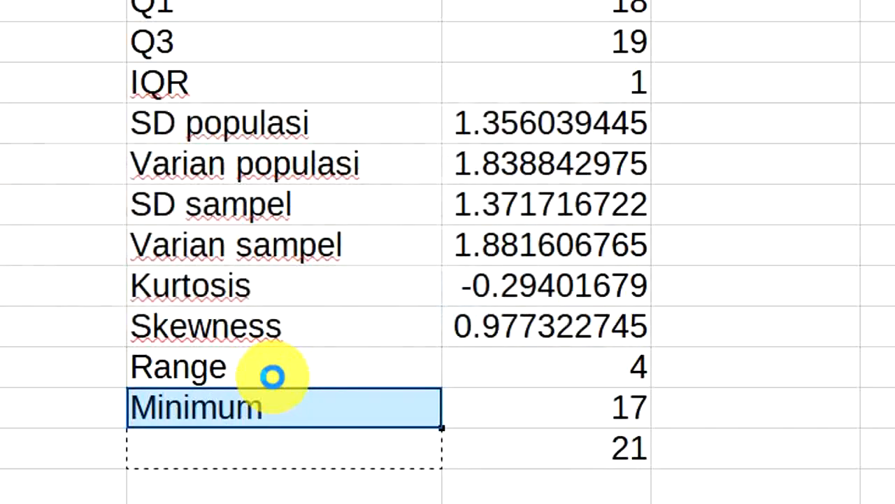
Step: Enter the label Maksimum in the emptied cell F16 below Minimum
key("Down")
type("mas")
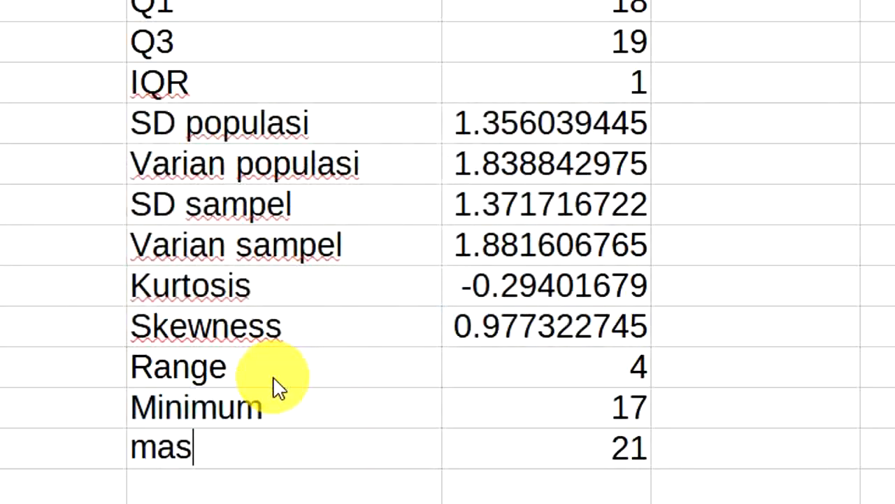
key("BackSpace")
key("BackSpace")
key("BackSpace")
type("Maksimum")
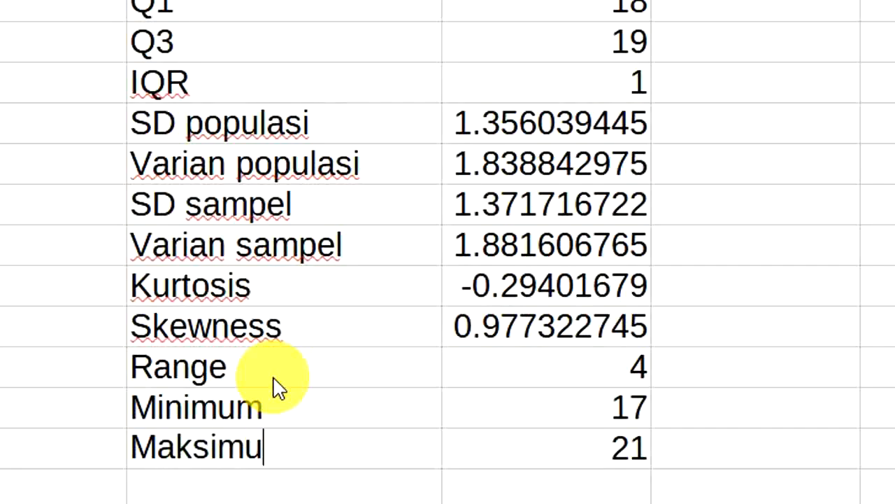
key("Return")
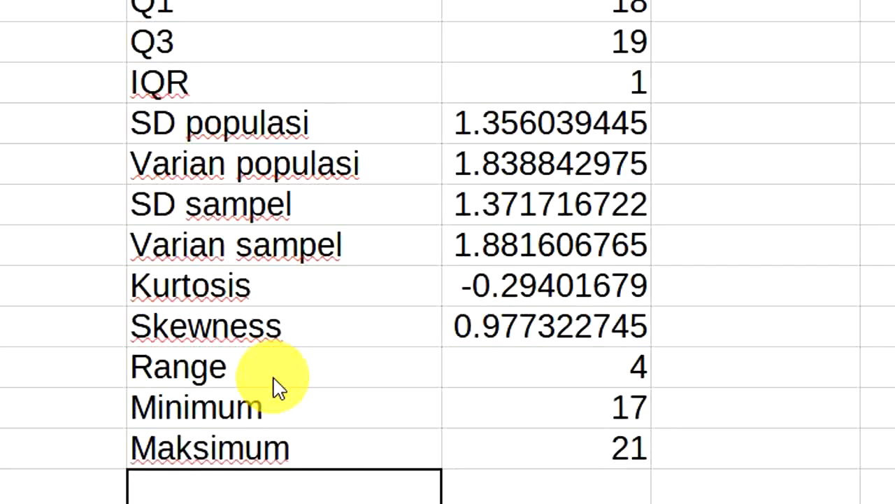